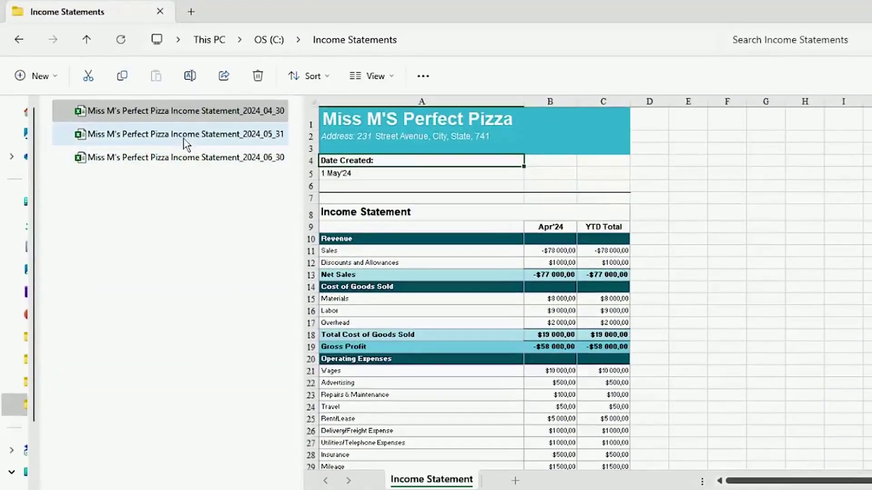
# Step: Preview the 2024_05_31 and 2024_06_30 income statements and the Branch 2 trial balance
pyautogui.click(183, 137)
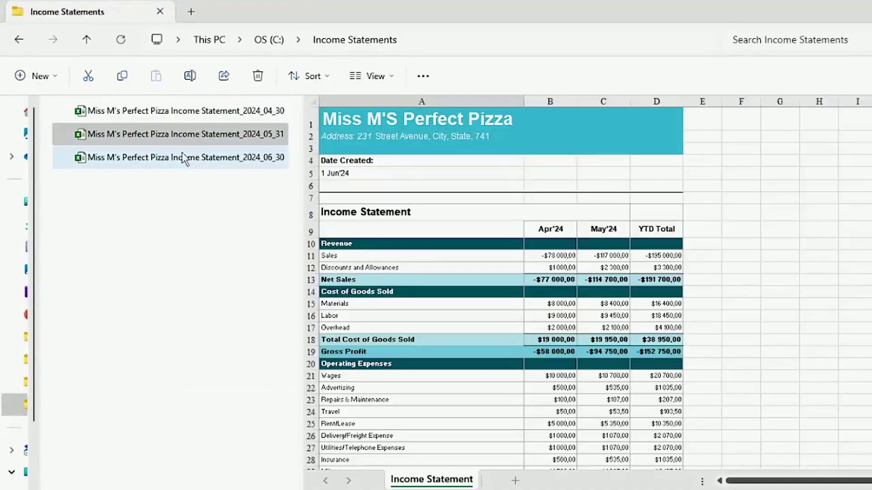
pyautogui.click(182, 158)
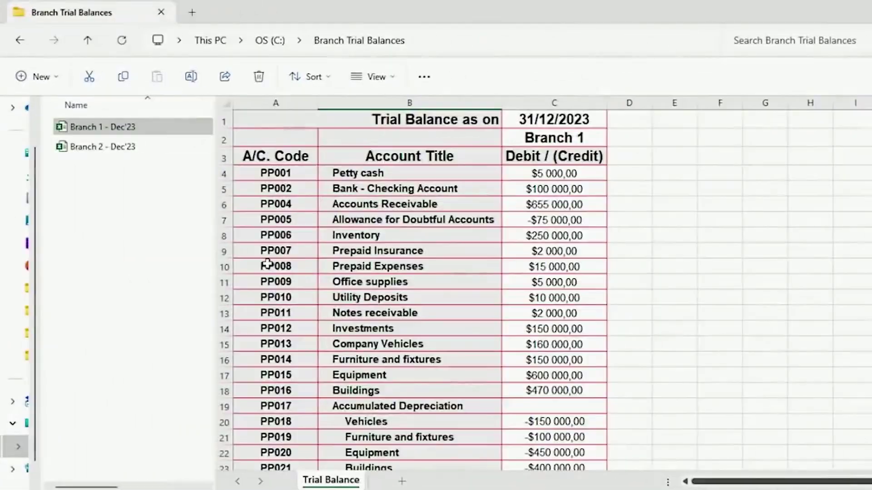
pyautogui.scroll(-4, 369, 257)
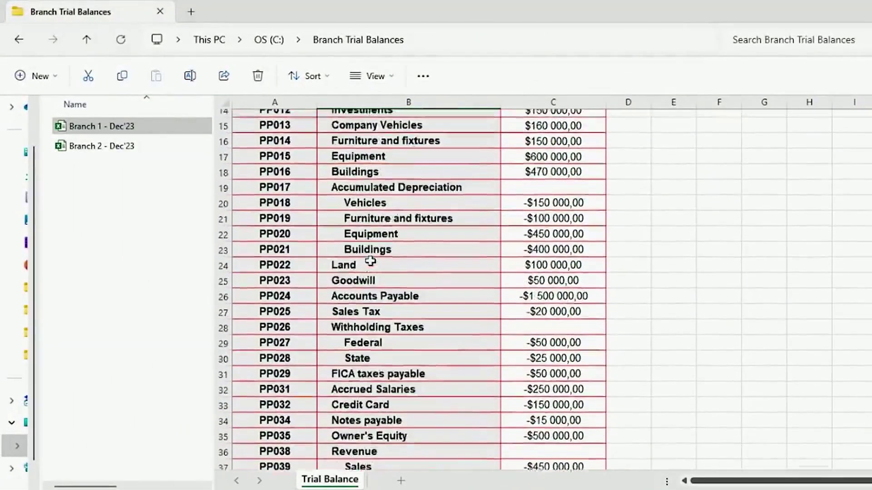
pyautogui.scroll(4, 345, 227)
pyautogui.click(135, 148)
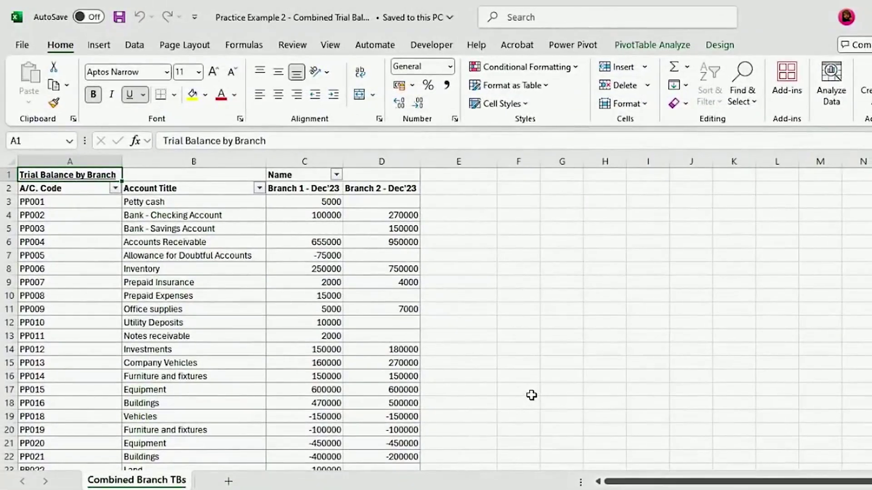
pyautogui.scroll(-11, 531, 395)
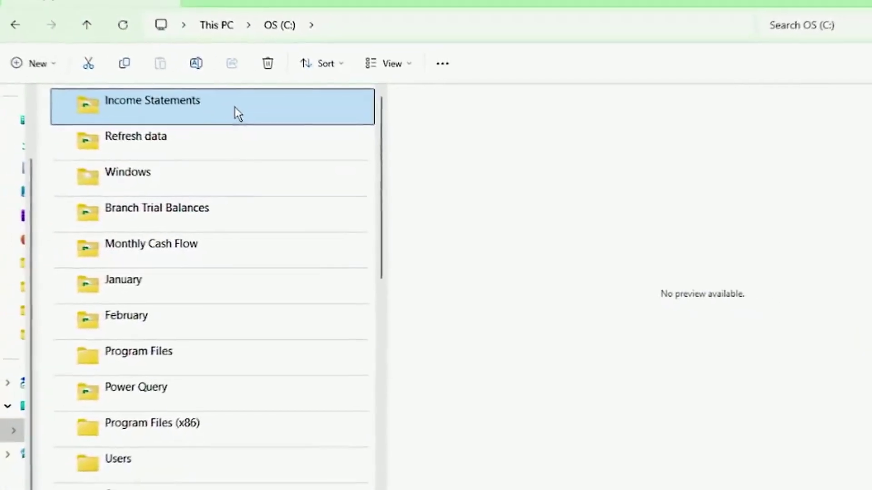
# Step: Copy the Income Statements folder path and bring the blank Book1 workbook forward
pyautogui.rightClick(236, 111)
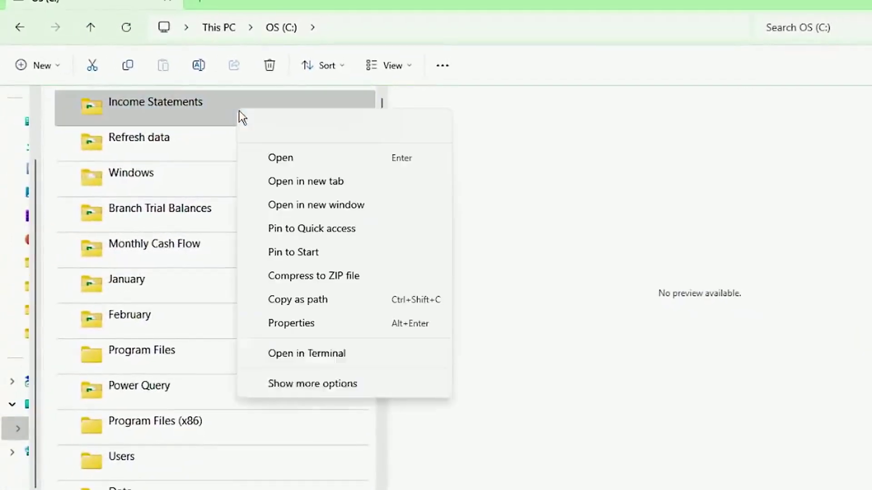
pyautogui.click(293, 299)
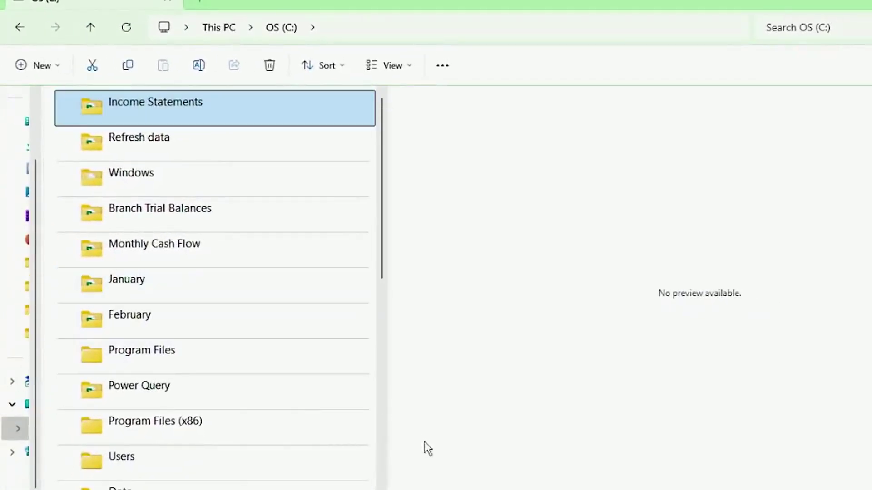
pyautogui.click(535, 472)
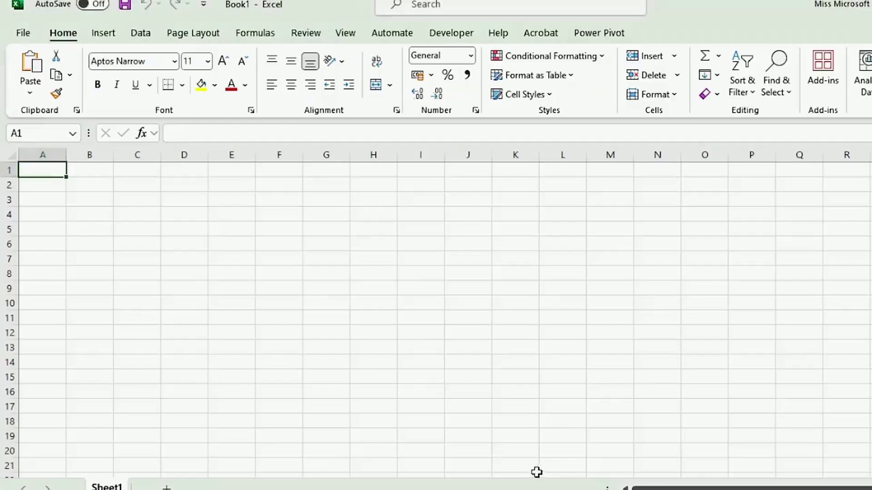
pyautogui.click(141, 33)
# Step: Launch the Power Query Editor and create a new blank query
pyautogui.click(31, 89)
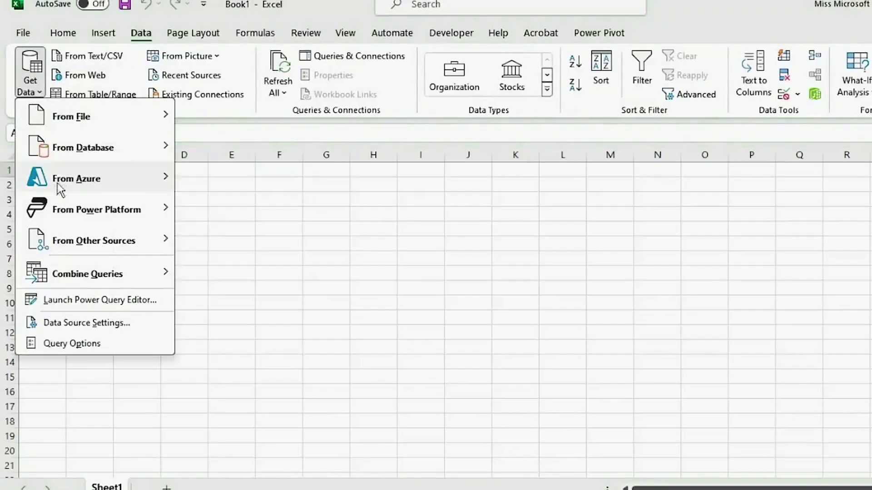
pyautogui.click(79, 299)
pyautogui.rightClick(50, 141)
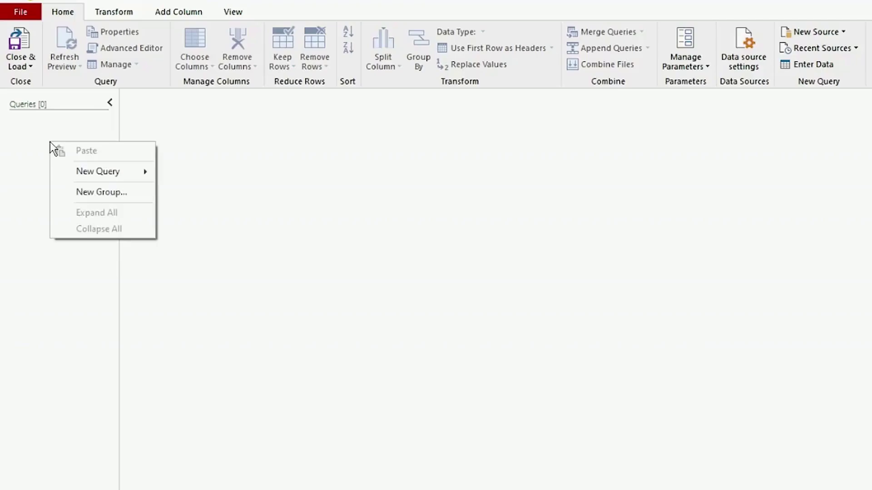
pyautogui.moveTo(107, 176)
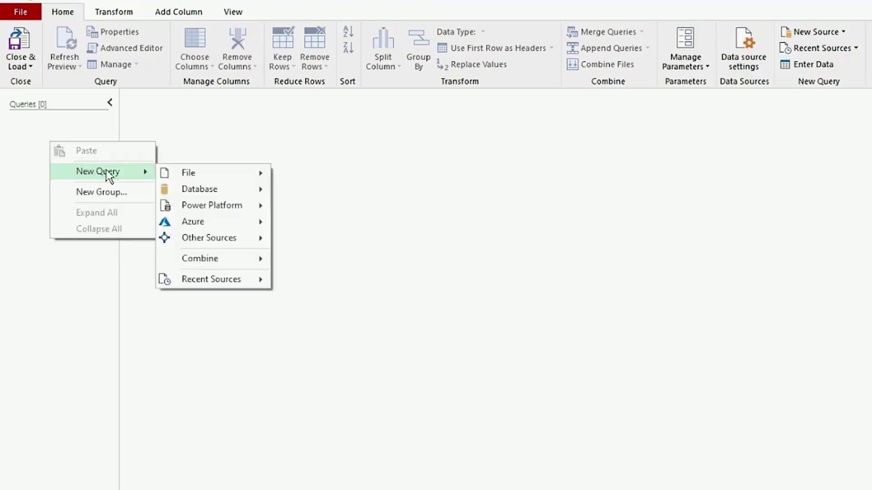
pyautogui.moveTo(266, 239)
pyautogui.click(314, 305)
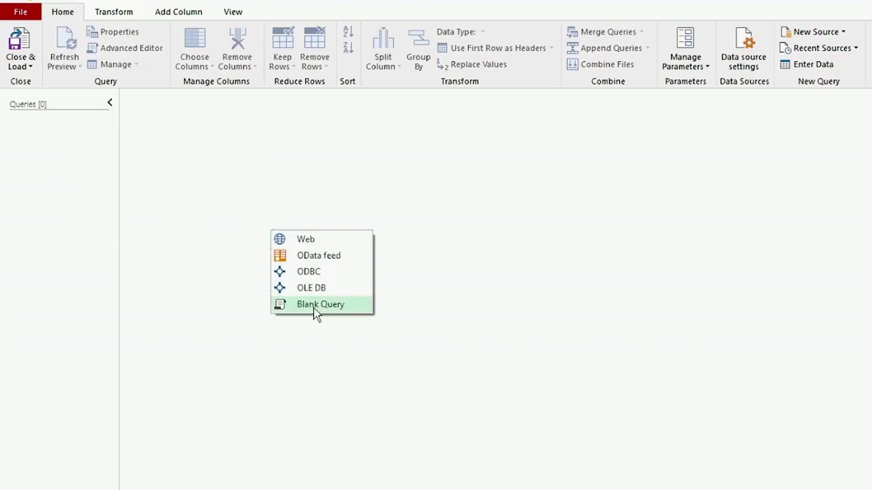
# Step: Paste the path as unquoted text C:\Income Statements and name the query SourceFolder
pyautogui.rightClick(241, 106)
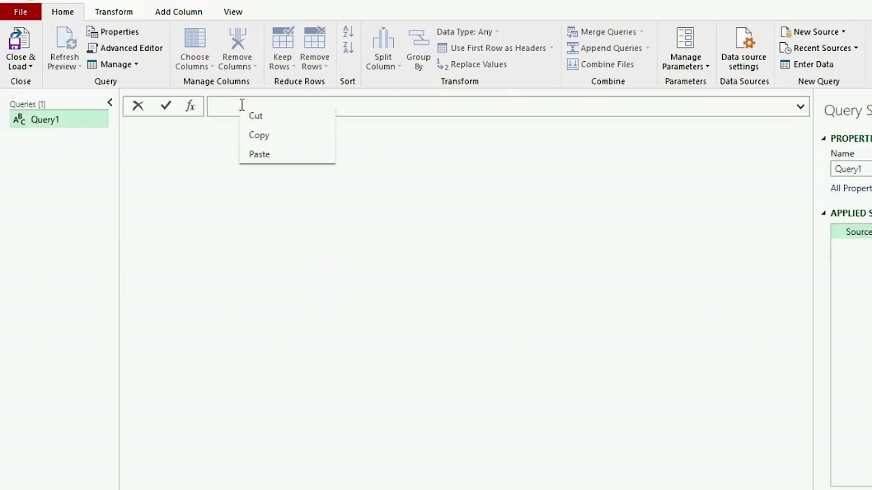
pyautogui.click(268, 155)
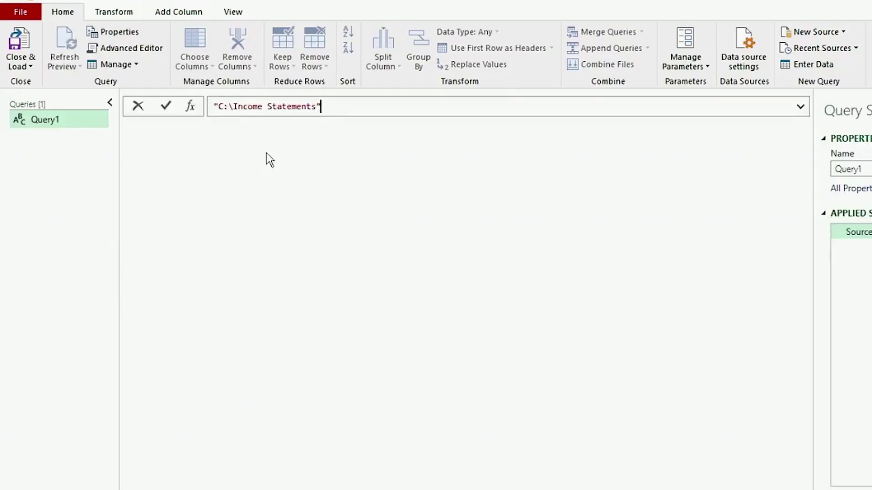
pyautogui.click(218, 106)
pyautogui.press('BackSpace')
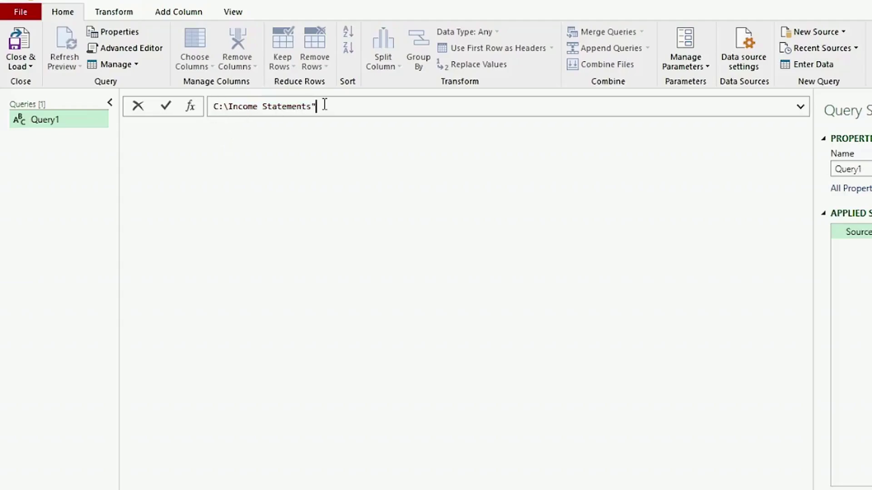
pyautogui.click(323, 106)
pyautogui.press('BackSpace')
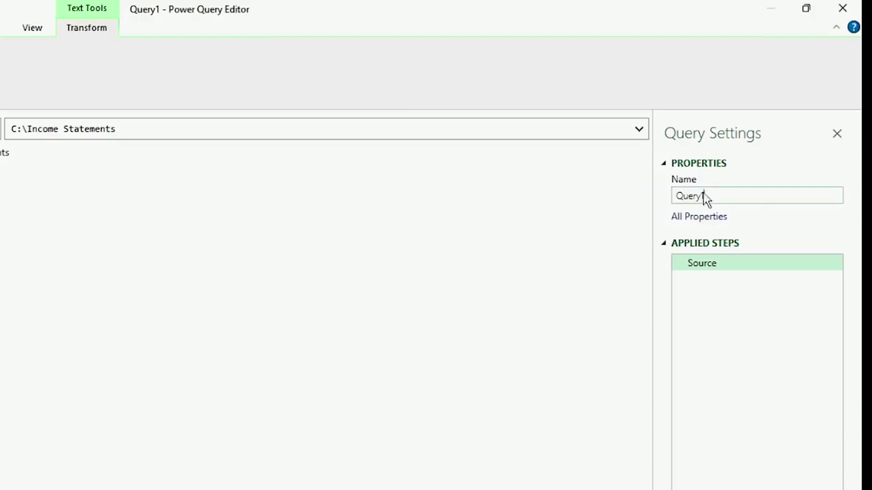
pyautogui.click(866, 169)
pyautogui.write('SourceFolder')
pyautogui.press('Return')
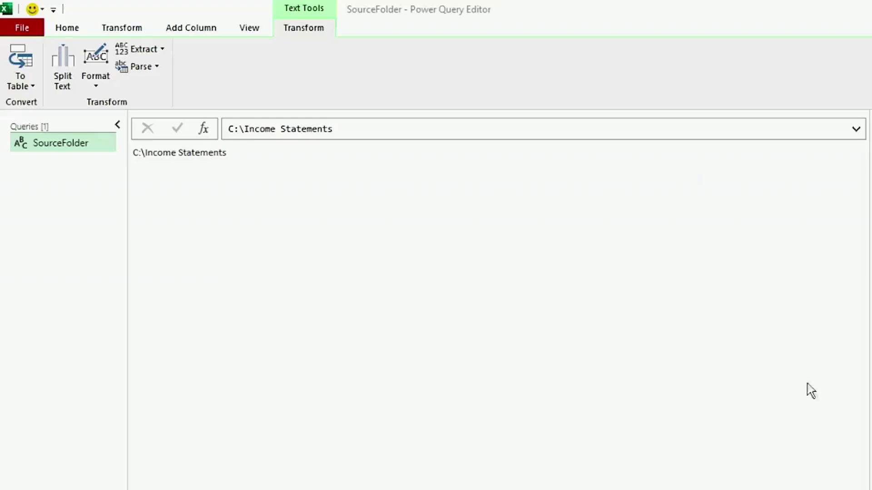
# Step: Add a second blank query
pyautogui.rightClick(68, 219)
pyautogui.moveTo(109, 234)
pyautogui.moveTo(224, 297)
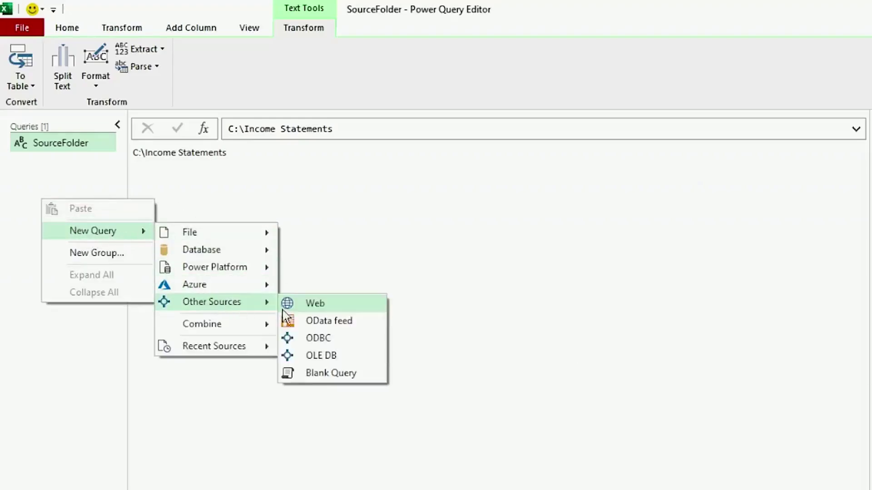
pyautogui.click(309, 375)
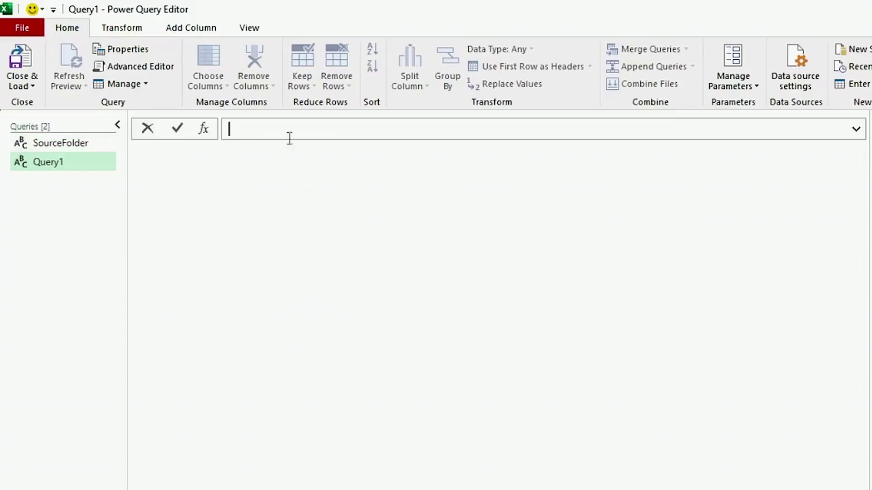
# Step: Enter =Folder.Files(SourceFolder) to list the 2024_04_30 and 2024_05_31 workbooks
pyautogui.write('=Fold')
pyautogui.press('Down')
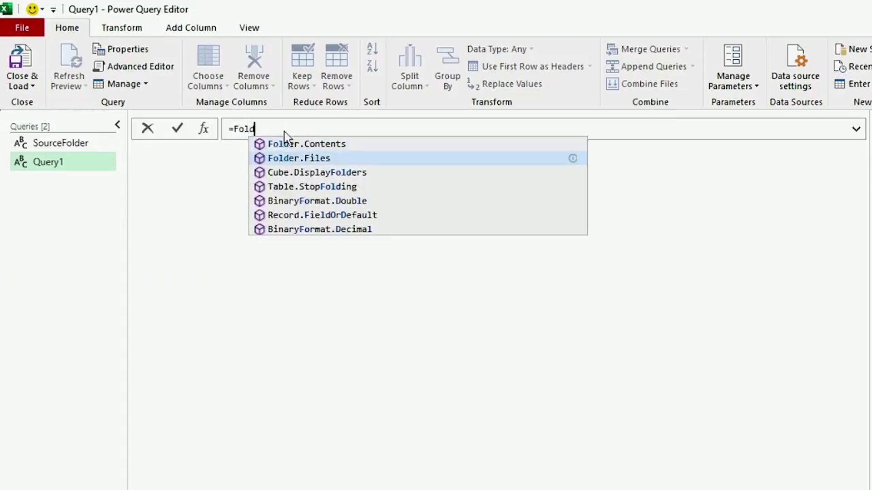
pyautogui.press('Tab')
pyautogui.write('(')
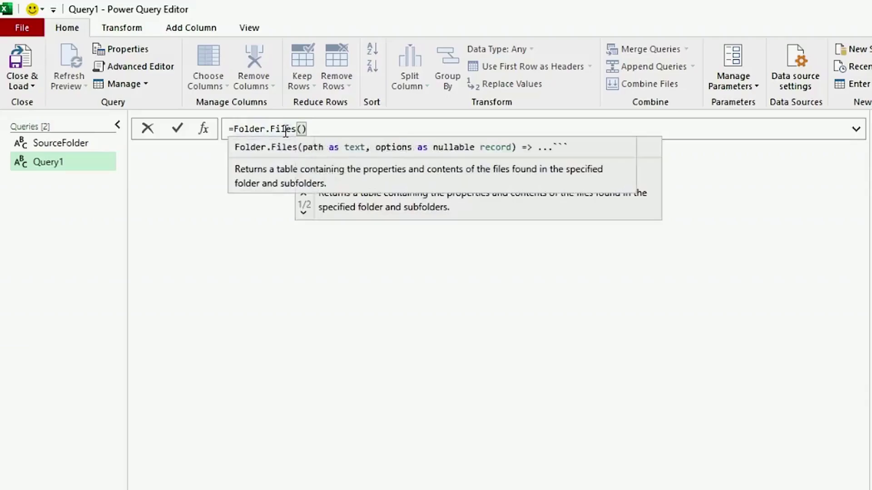
pyautogui.write('Sou')
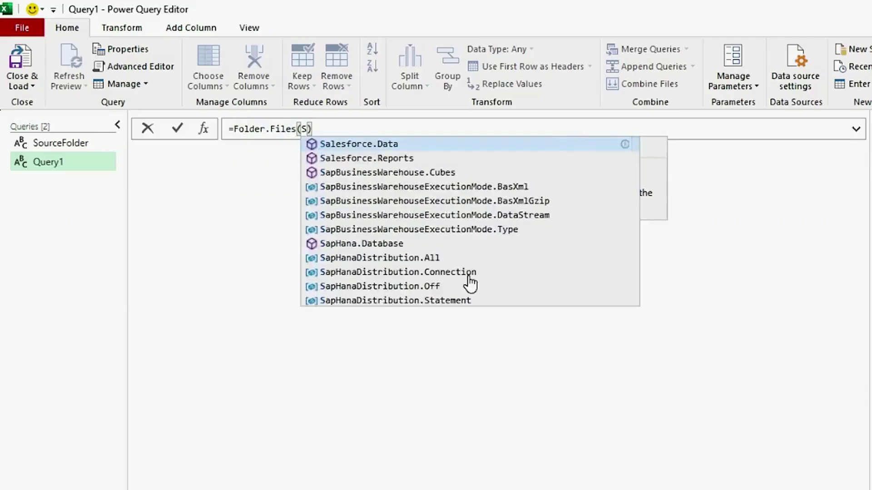
pyautogui.write('rceFolder')
pyautogui.press('Return')
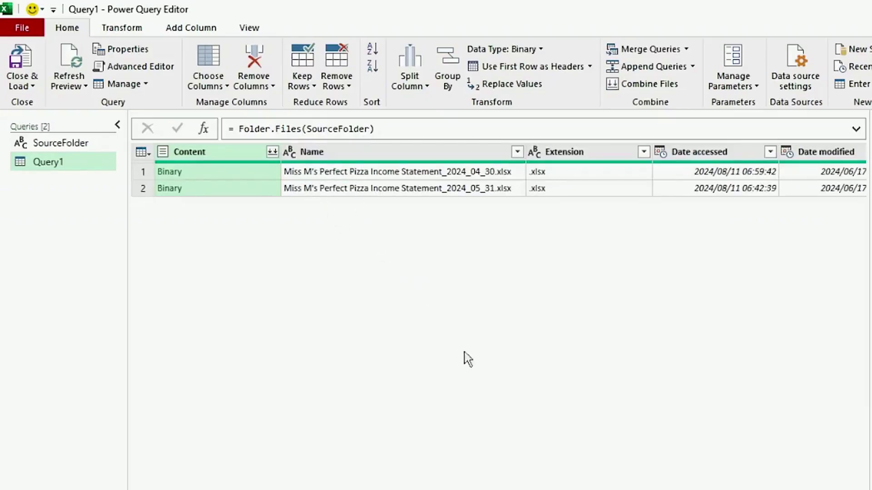
pyautogui.hscroll(3, 499, 177)
pyautogui.hscroll(-3, 509, 179)
# Step: Sort file names descending and keep only the top 1 row, the 2024_05_31 file
pyautogui.click(517, 152)
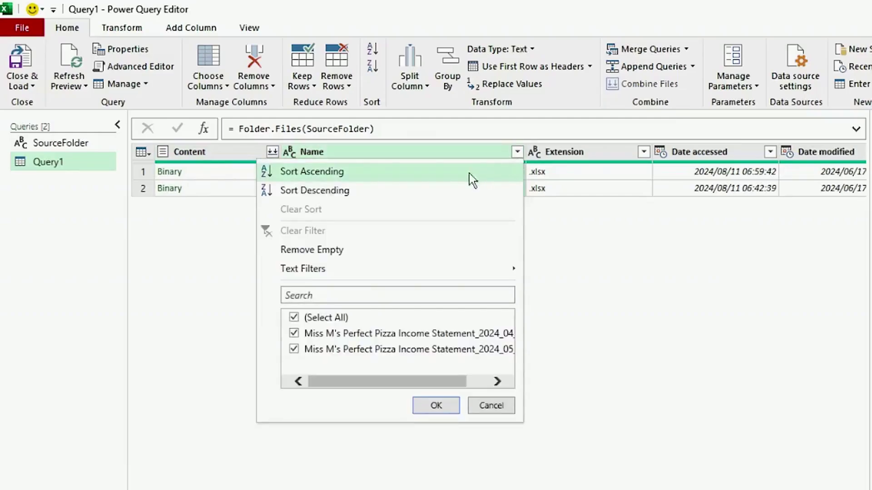
pyautogui.click(405, 197)
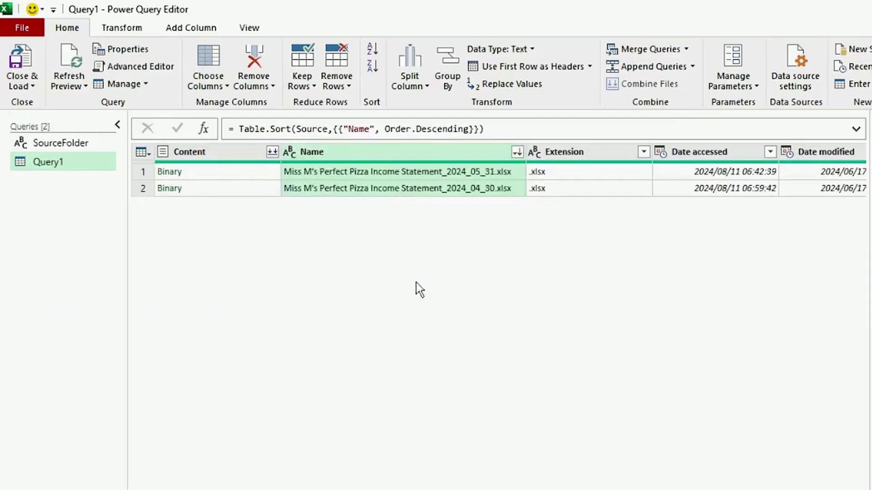
pyautogui.click(308, 88)
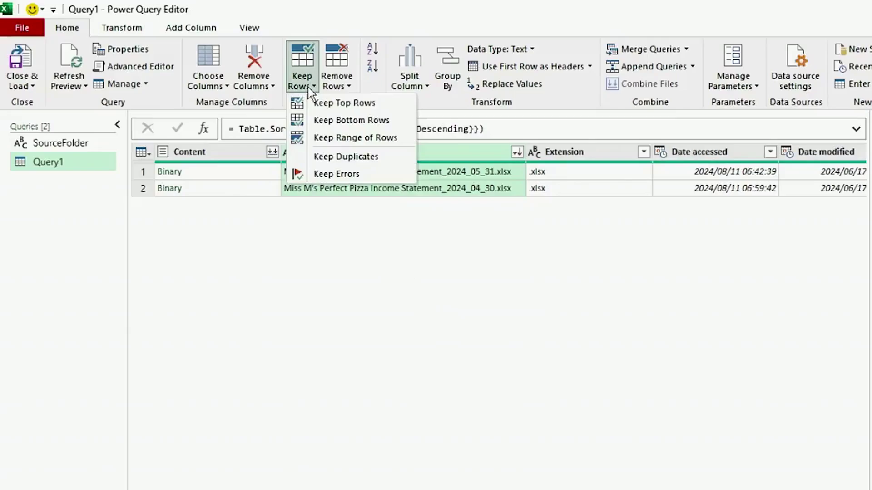
pyautogui.click(339, 103)
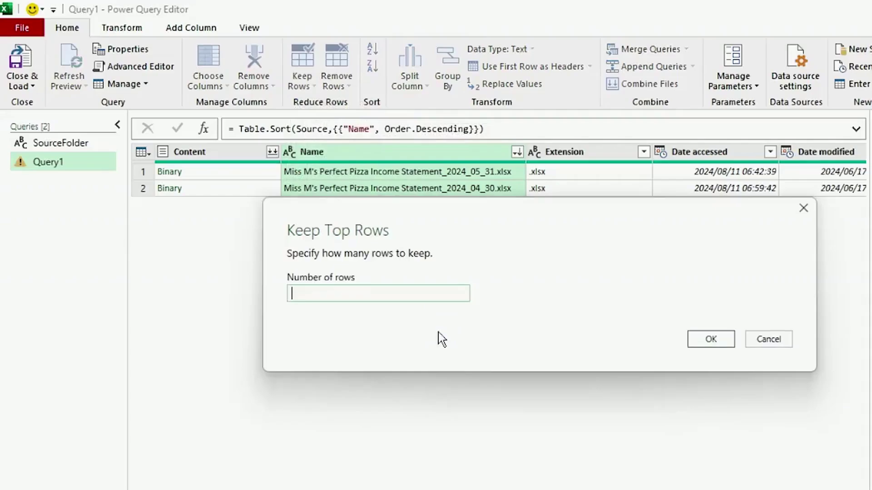
pyautogui.write('1')
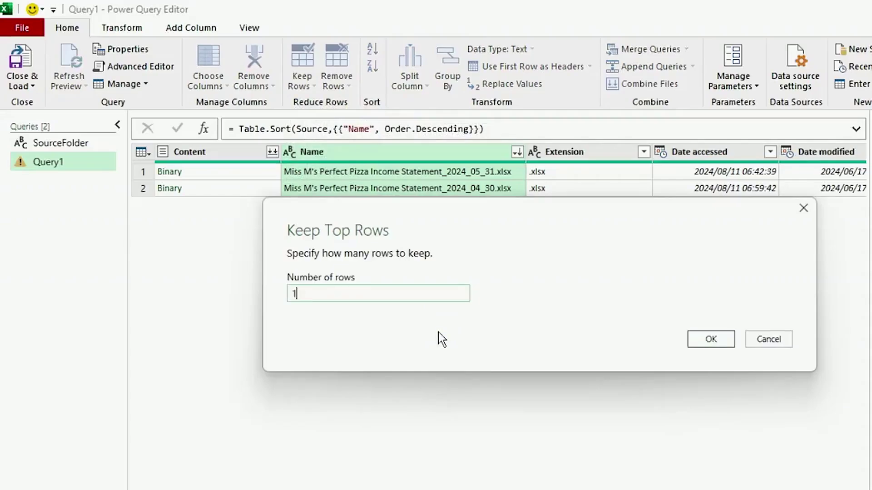
pyautogui.click(695, 344)
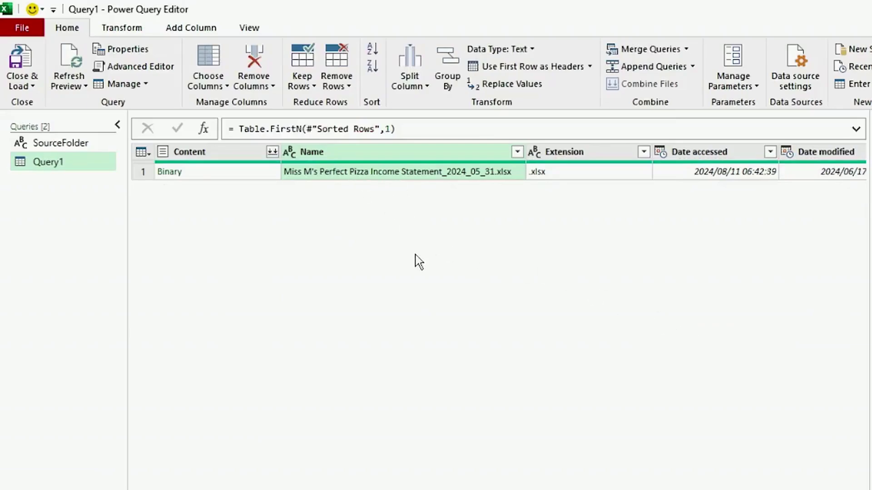
pyautogui.press('Left')
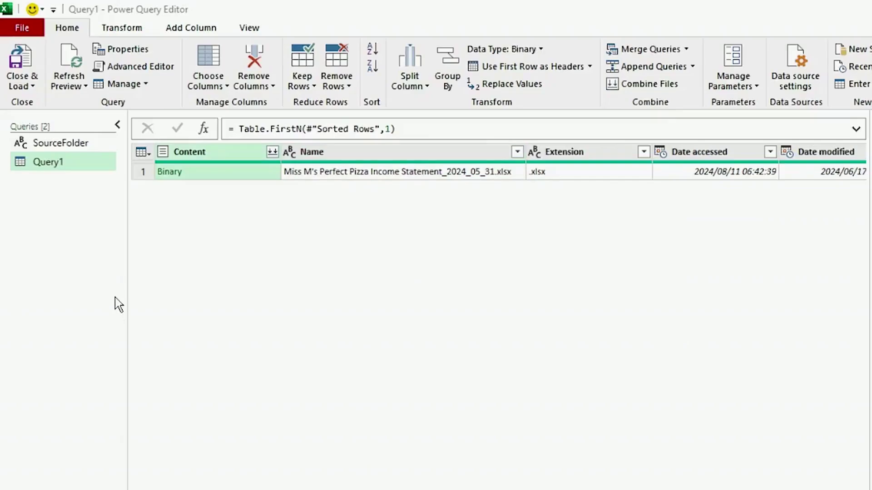
# Step: Add a Custom column with the formula = Excel.Workbook([Content], false)
pyautogui.click(227, 175)
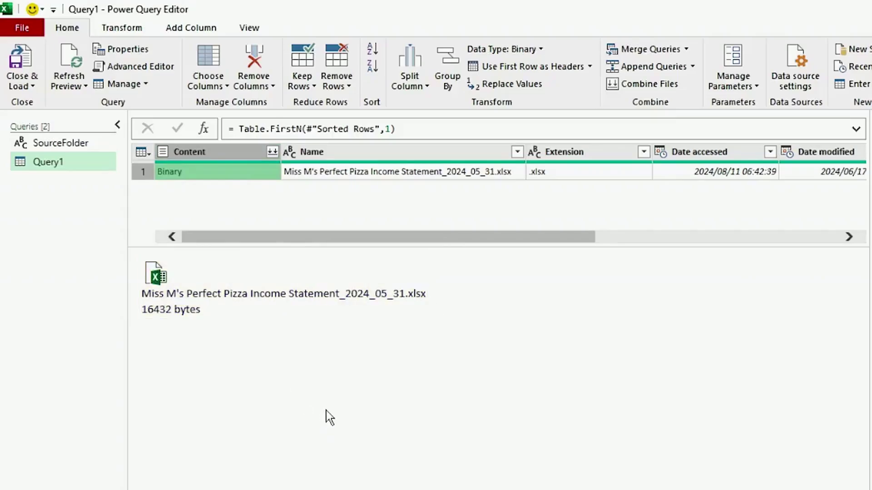
pyautogui.click(200, 29)
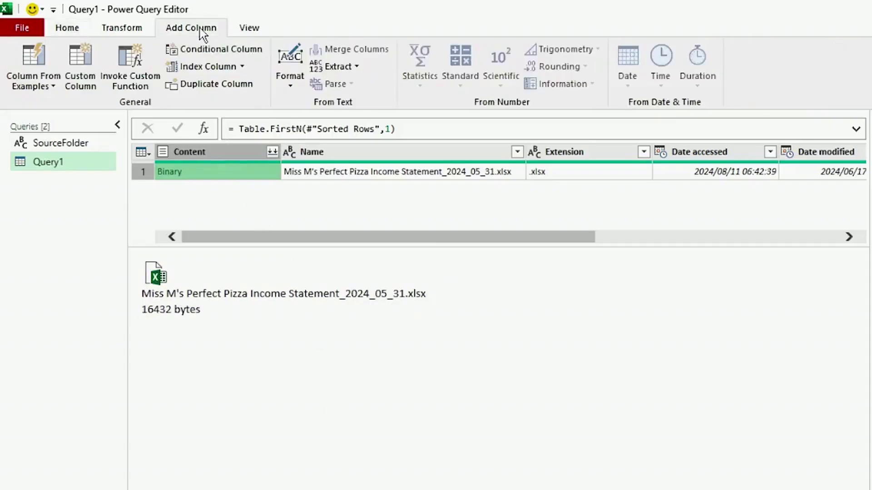
pyautogui.click(90, 85)
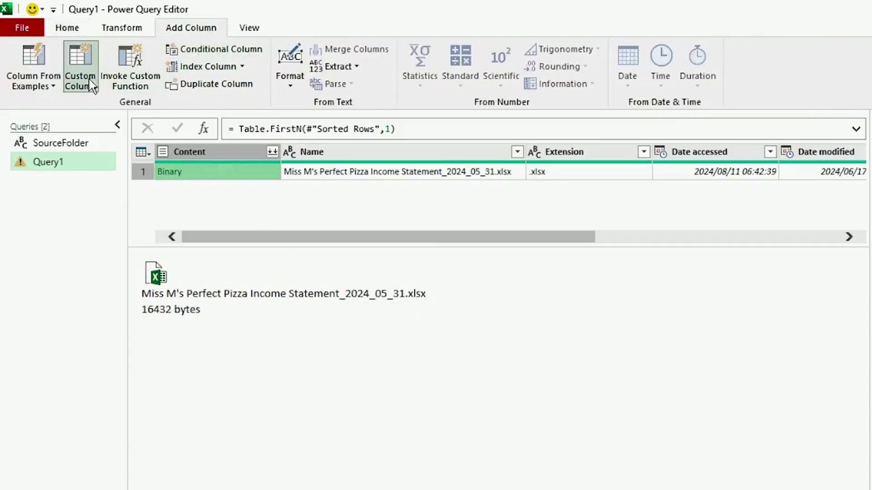
pyautogui.write('Exce')
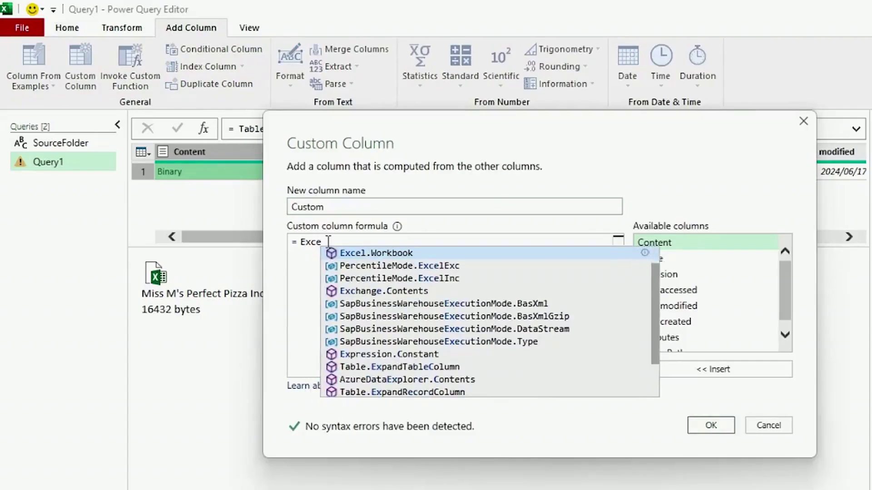
pyautogui.doubleClick(367, 253)
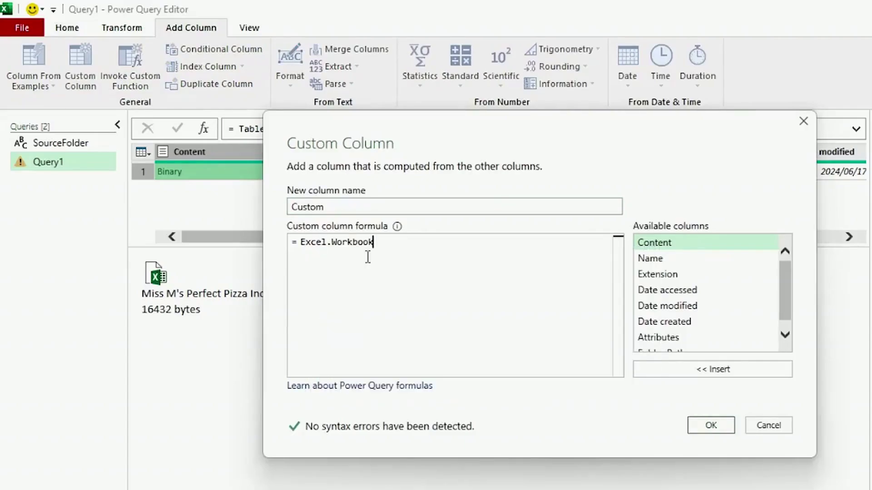
pyautogui.write('(')
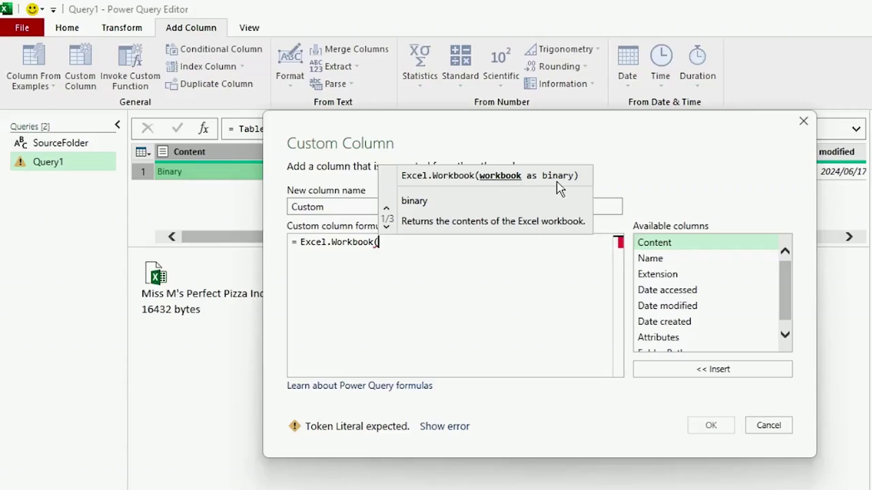
pyautogui.moveTo(387, 121); pyautogui.dragTo(515, 155)
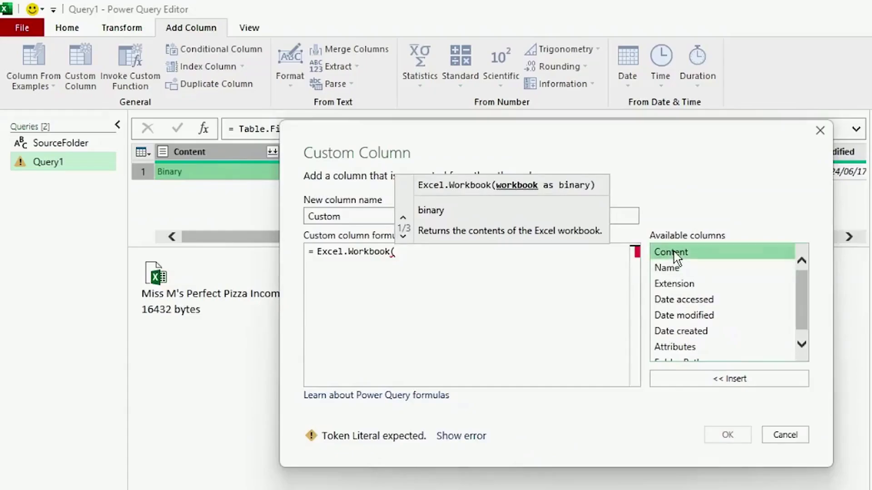
pyautogui.doubleClick(674, 255)
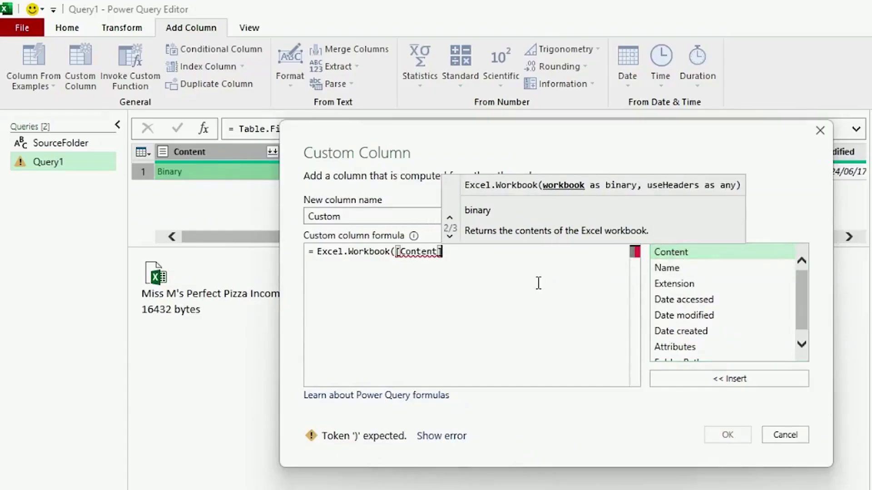
pyautogui.write(', fas')
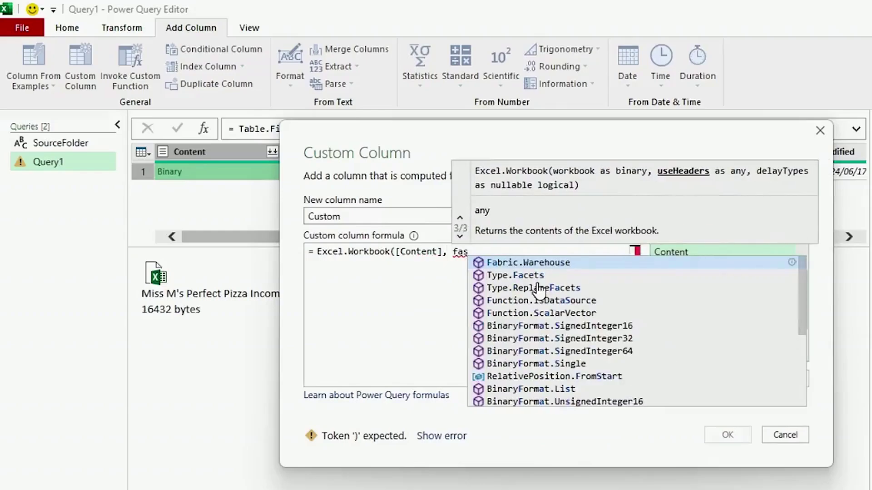
pyautogui.press('BackSpace')
pyautogui.write('lse')
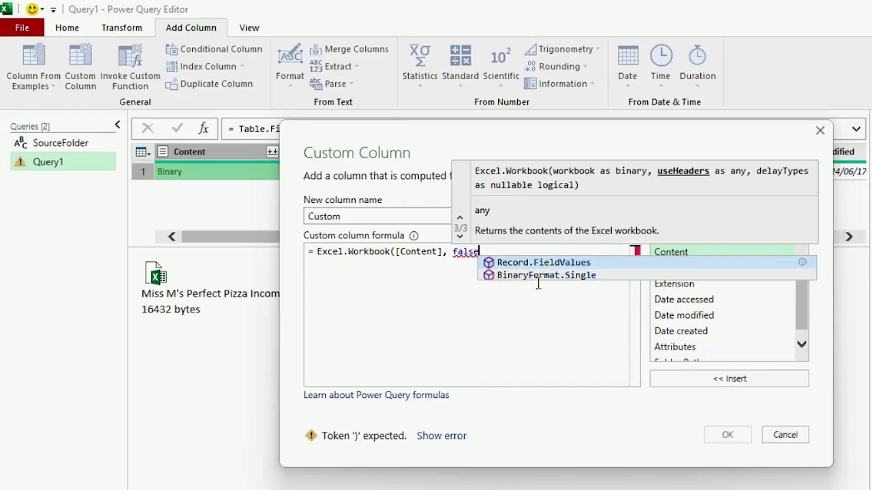
pyautogui.write(')')
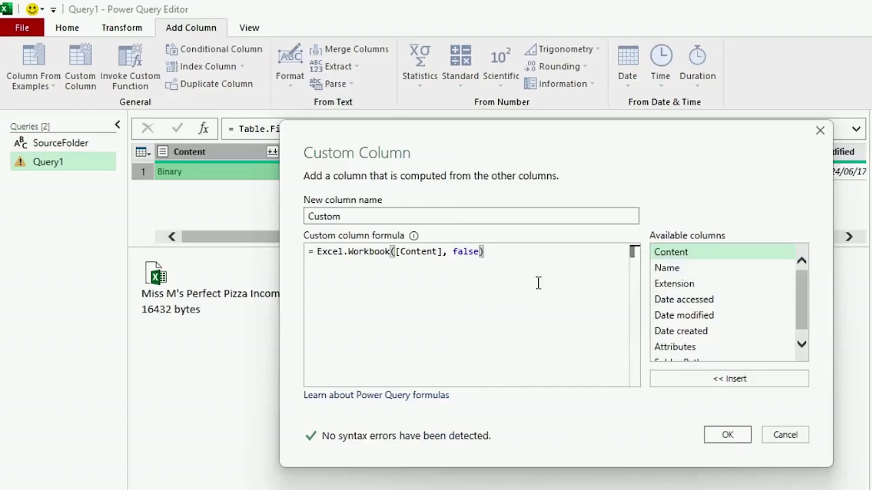
pyautogui.click(723, 436)
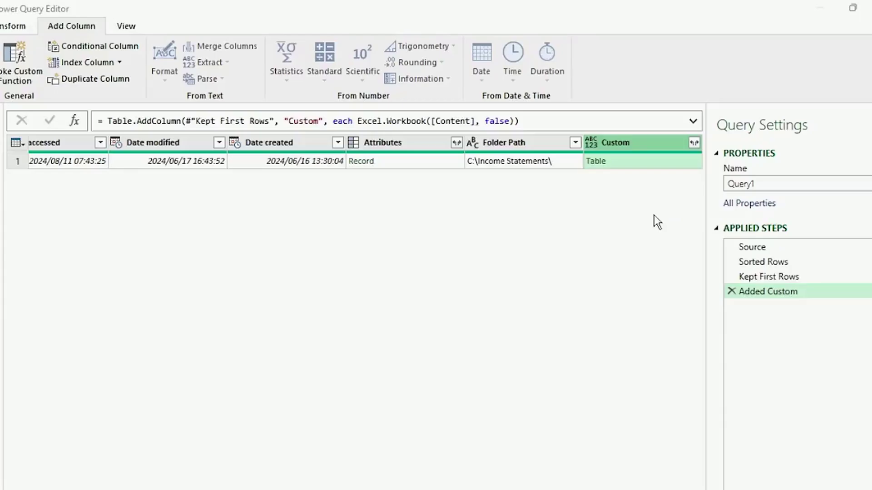
# Step: Keep only the Custom column and expand it to Name and Data without a prefix
pyautogui.rightClick(653, 142)
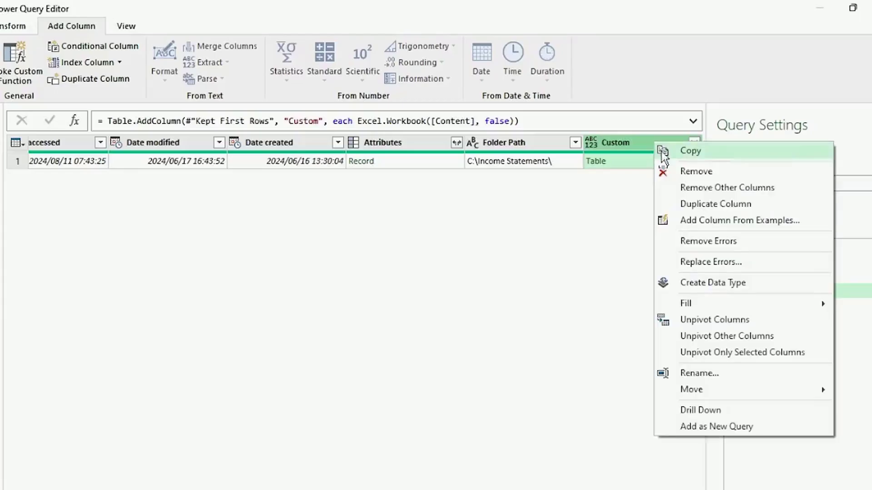
pyautogui.click(698, 190)
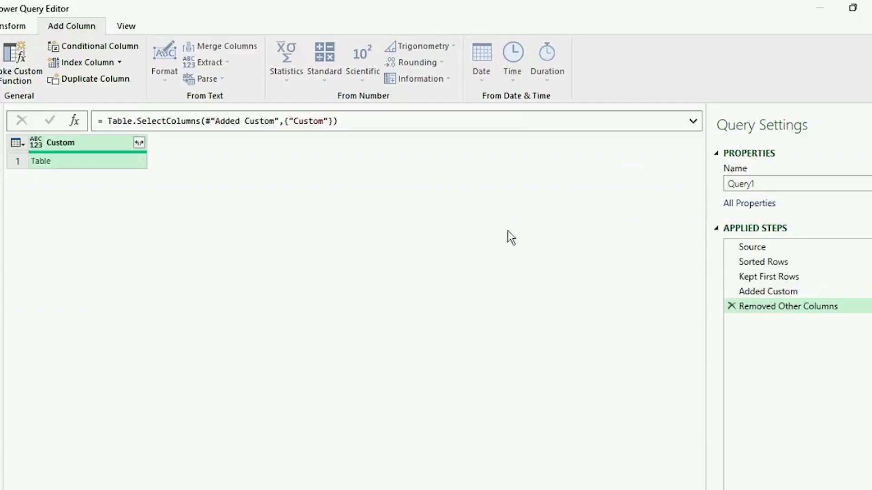
pyautogui.click(139, 143)
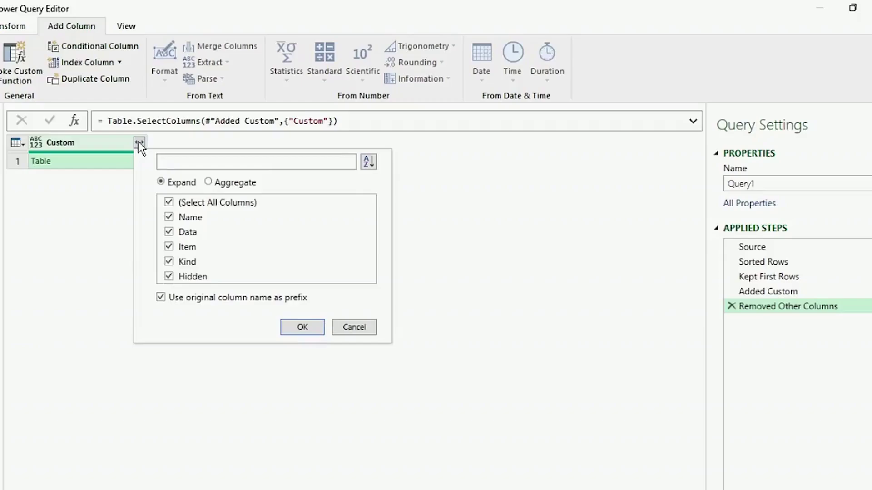
pyautogui.click(184, 202)
pyautogui.click(189, 217)
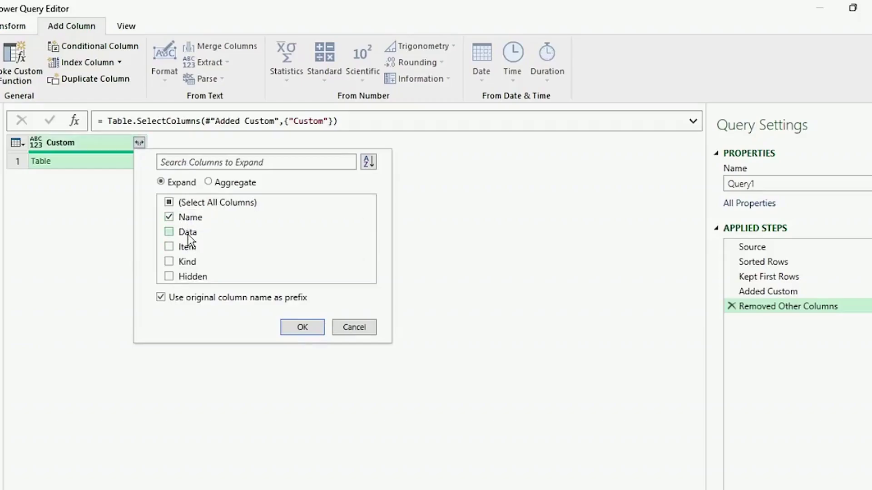
pyautogui.click(188, 233)
pyautogui.click(160, 298)
pyautogui.click(295, 327)
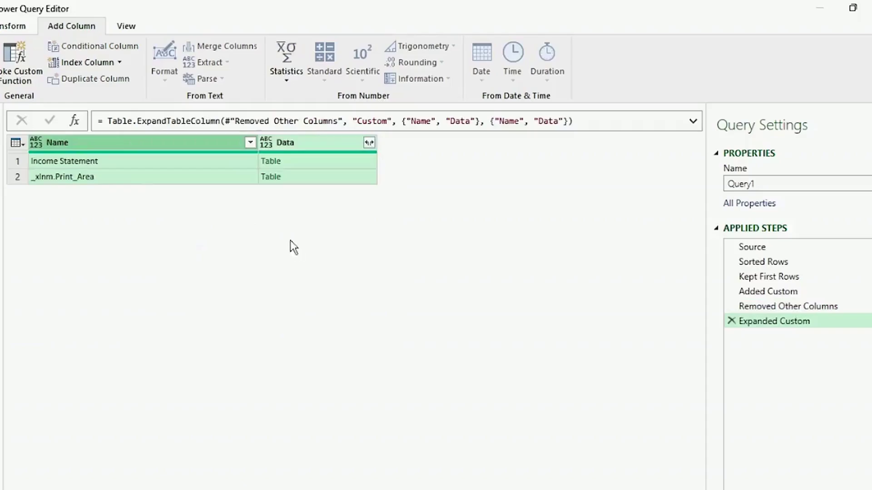
# Step: Filter Name to keep only the Income Statement sheet, excluding _xlnm.Print_Area
pyautogui.click(248, 145)
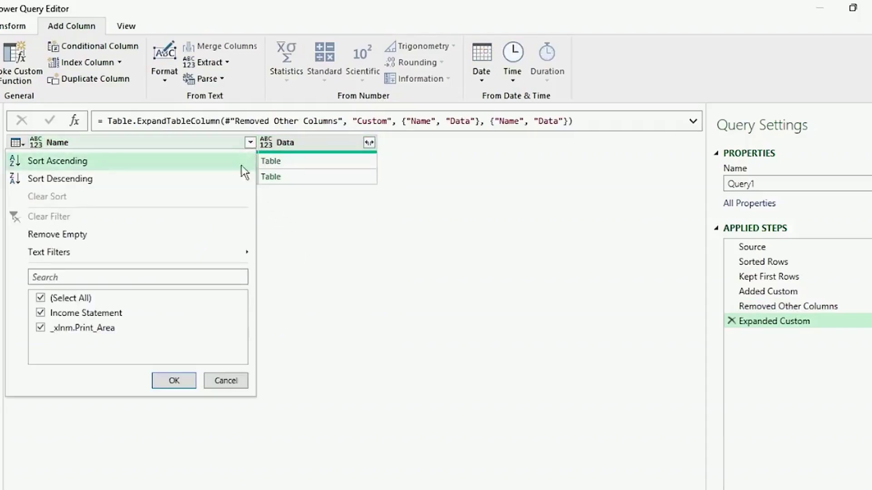
pyautogui.click(84, 329)
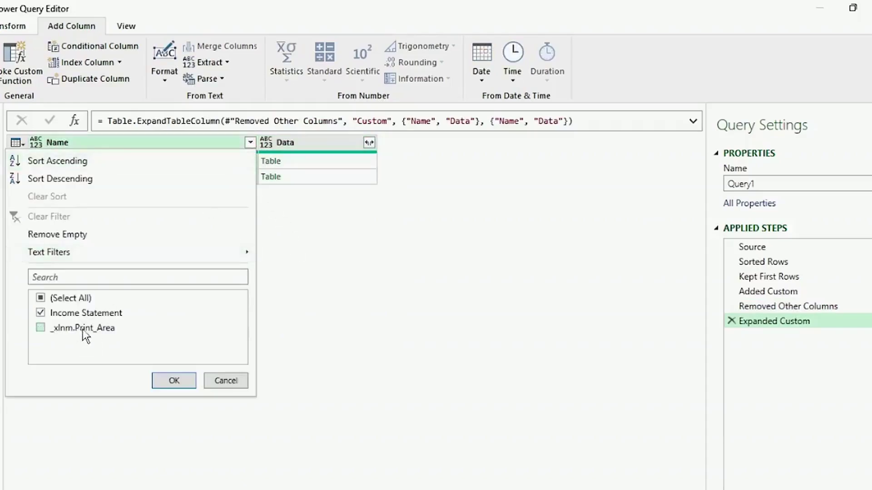
pyautogui.click(166, 376)
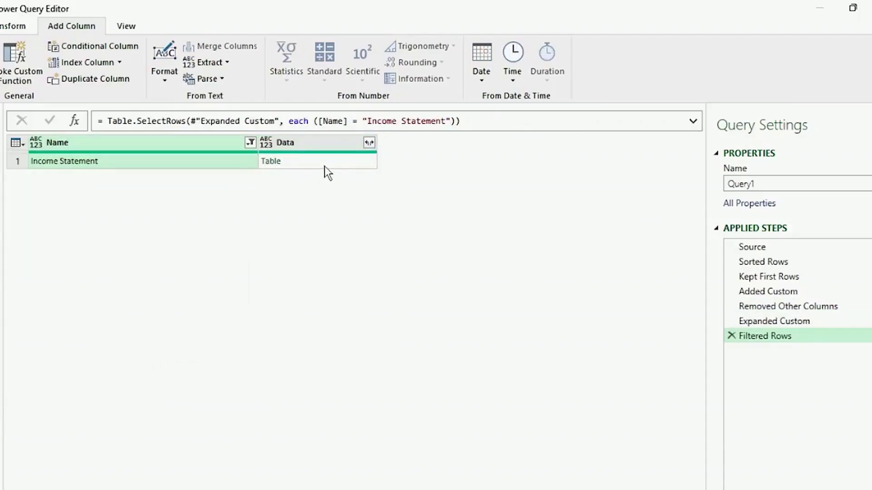
pyautogui.click(325, 167)
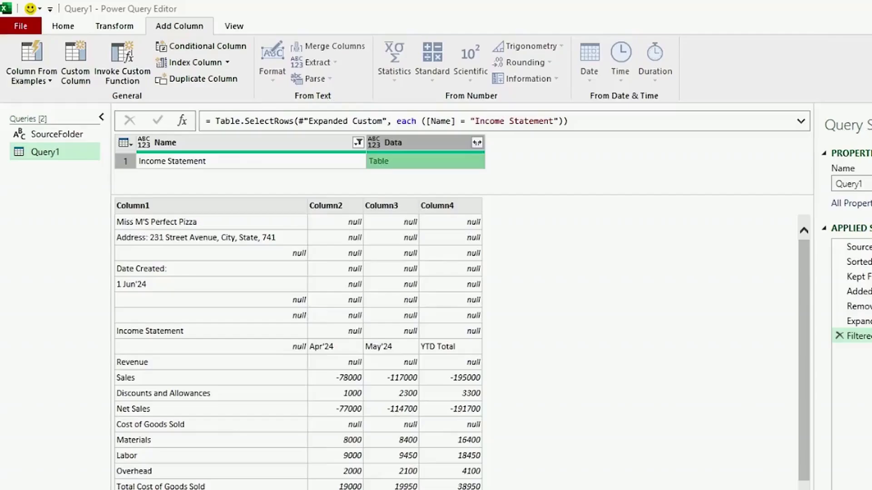
# Step: Add a custom column with the formula = Table.RemoveFirstN([Data],8)
pyautogui.click(78, 57)
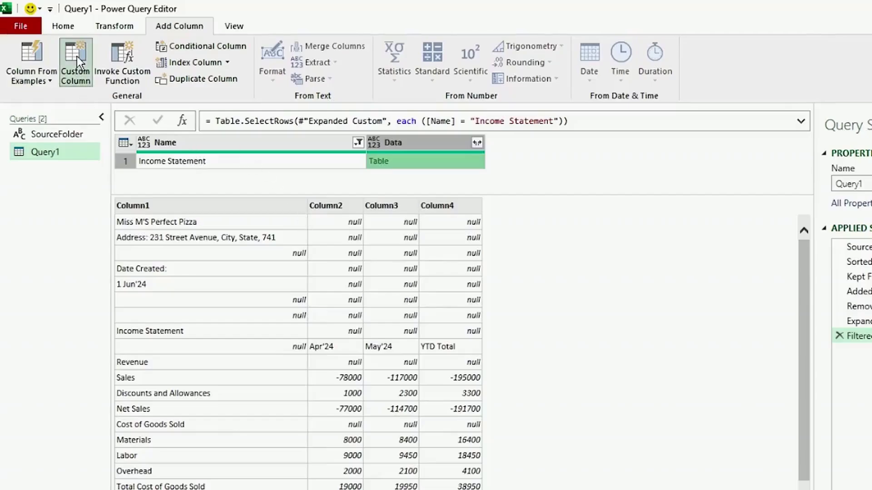
pyautogui.write('Tab')
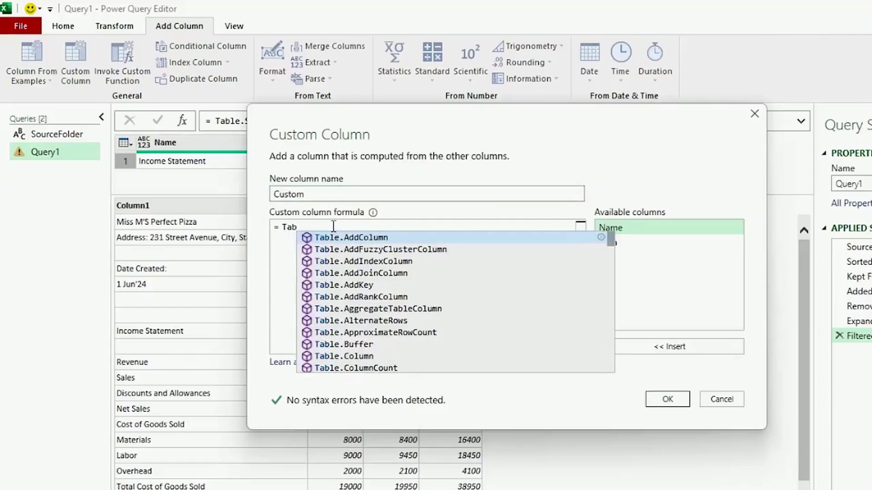
pyautogui.write('lere')
pyautogui.press('Down')
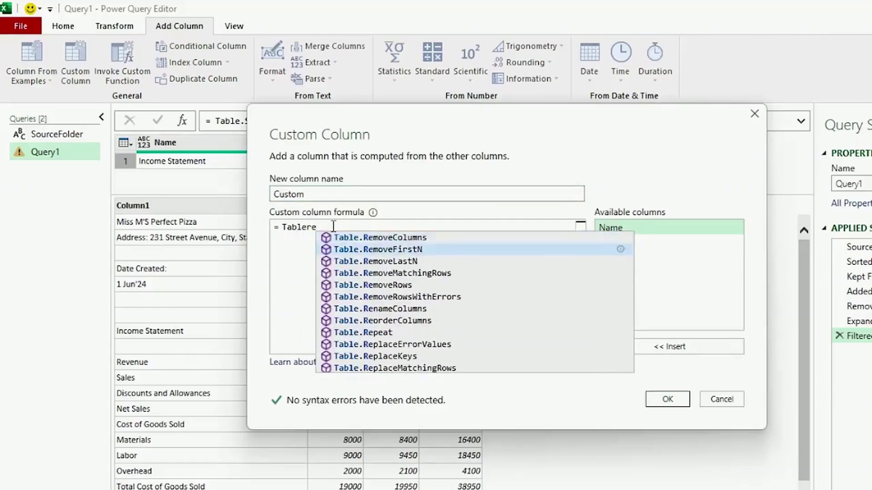
pyautogui.press('Tab')
pyautogui.write('(')
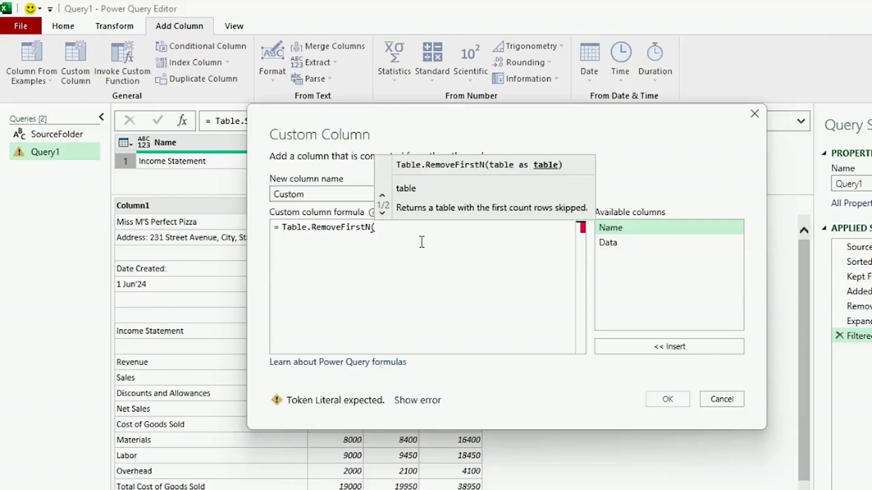
pyautogui.doubleClick(617, 242)
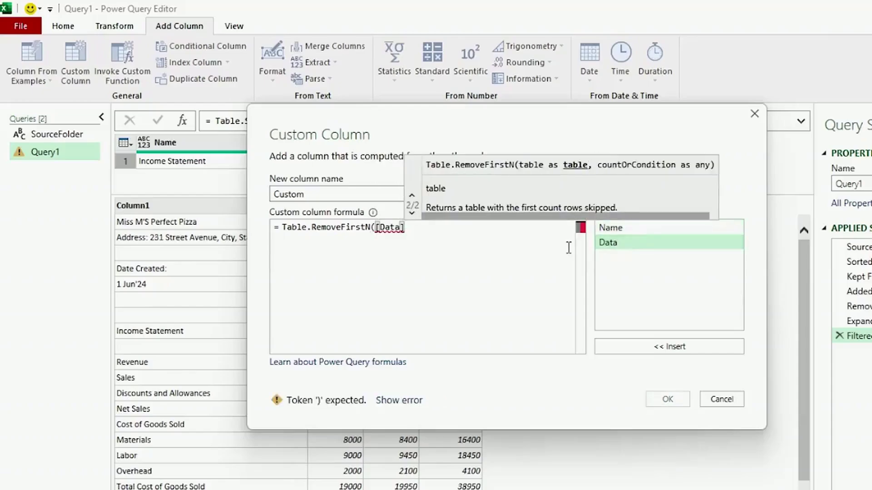
pyautogui.moveTo(418, 116); pyautogui.dragTo(563, 189)
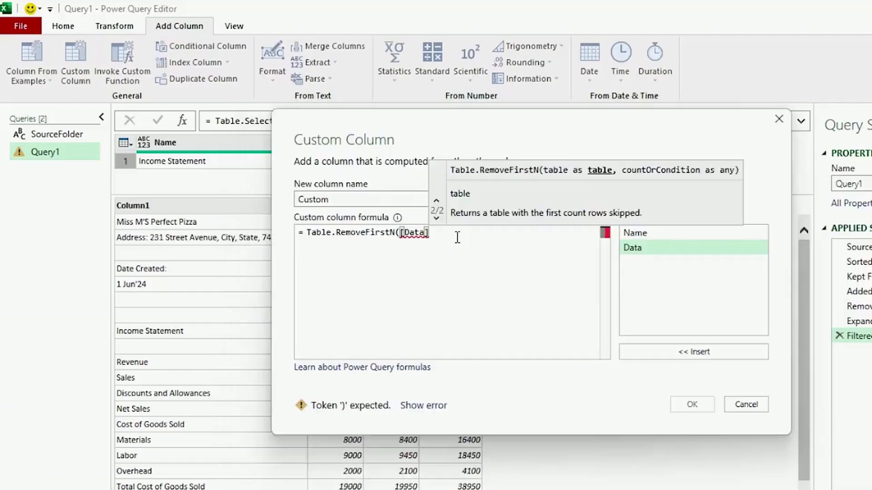
pyautogui.write(',8')
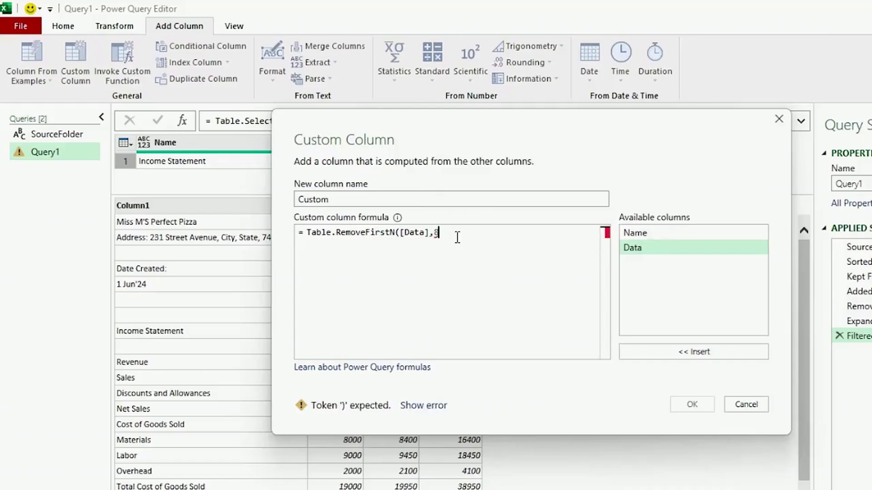
pyautogui.write(')')
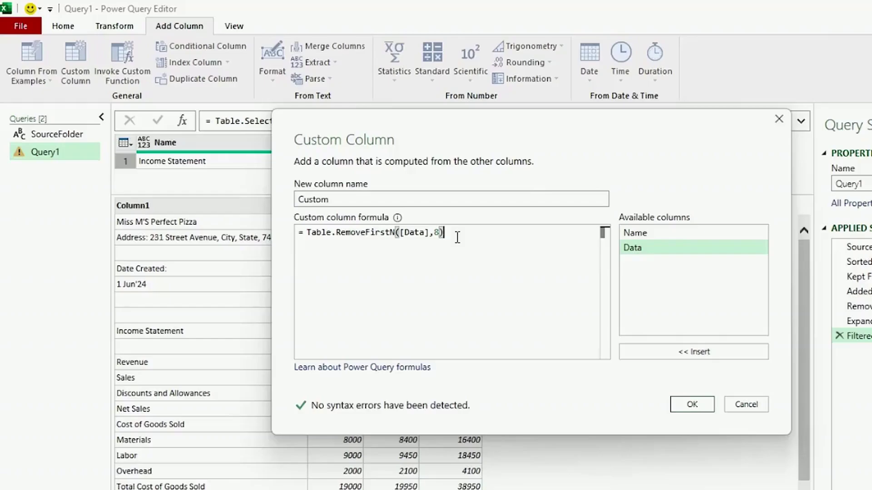
pyautogui.click(695, 407)
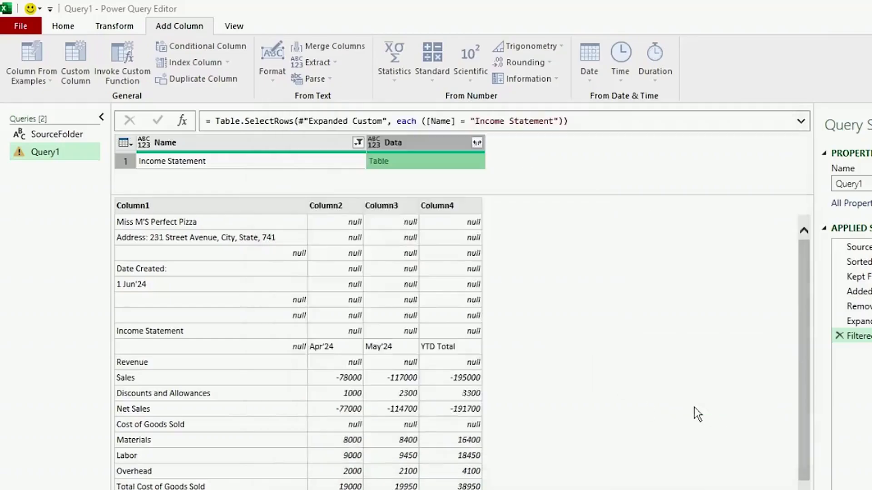
# Step: Wrap the Added Custom1 formula in Table.PromoteHeaders, giving Apr'24, May'24 and YTD Total headers
pyautogui.click(566, 162)
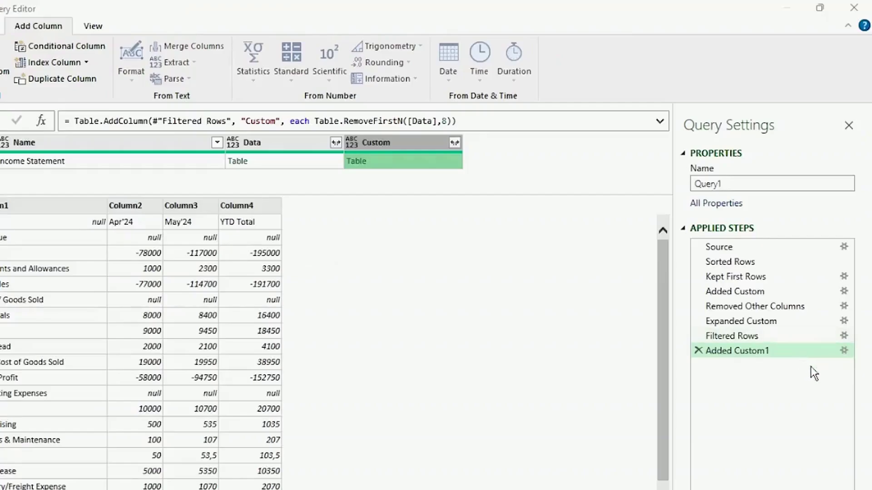
pyautogui.click(843, 351)
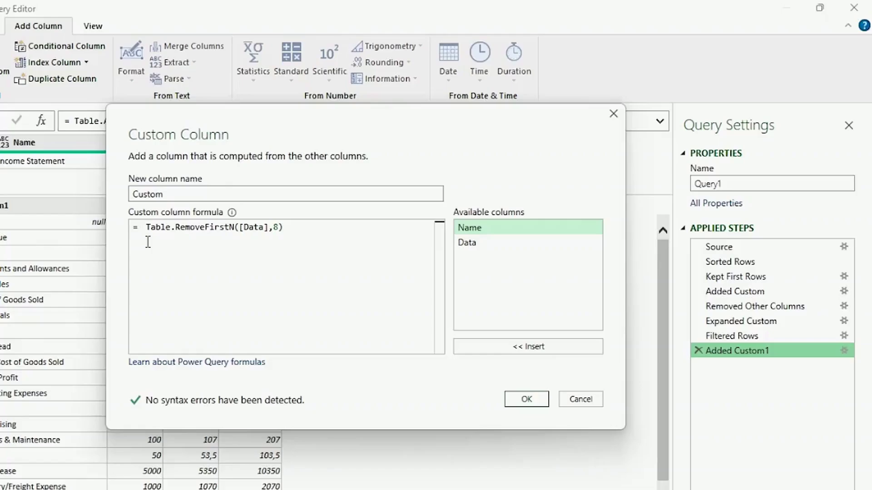
pyautogui.write('Table')
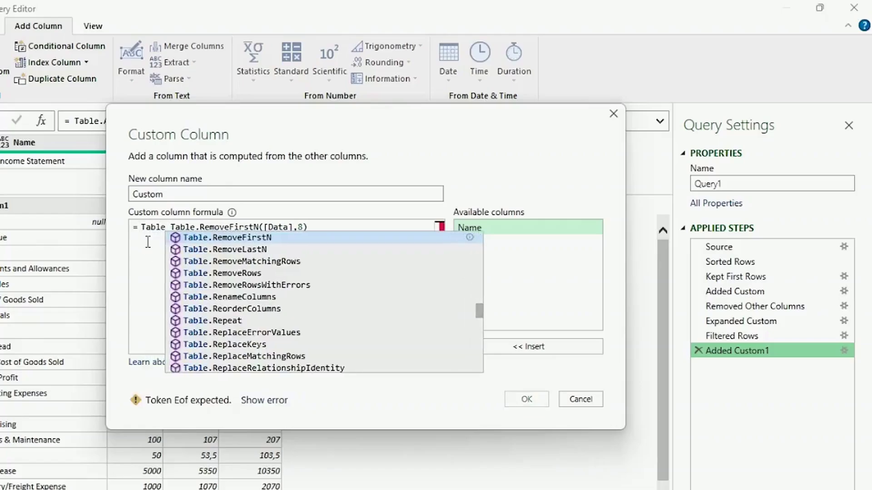
pyautogui.write('pr')
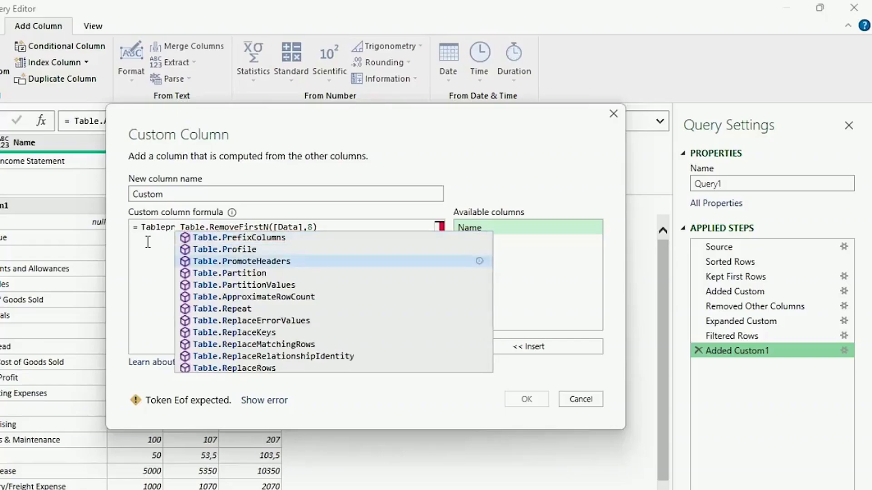
pyautogui.press('Tab')
pyautogui.write('(')
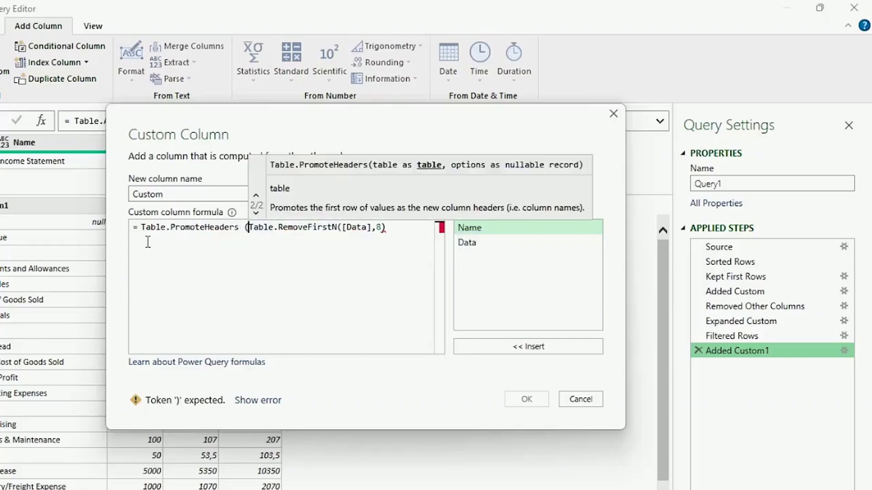
pyautogui.press('End')
pyautogui.write(')')
pyautogui.click(520, 399)
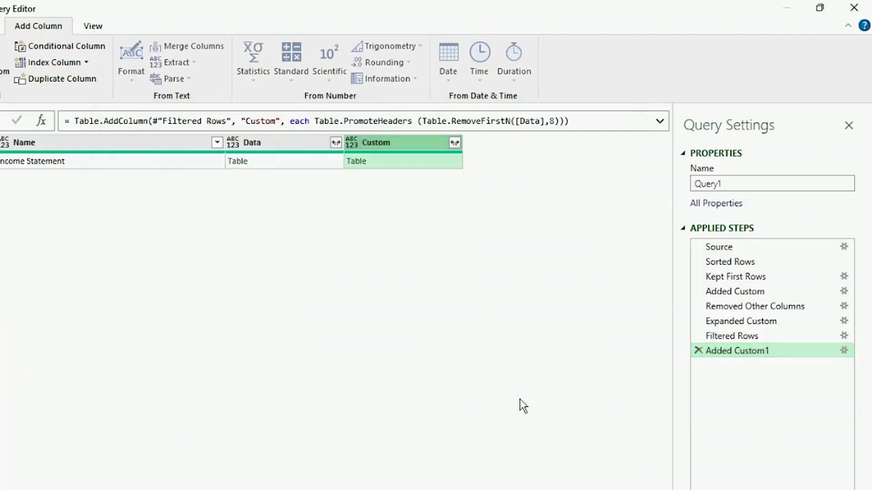
pyautogui.click(404, 161)
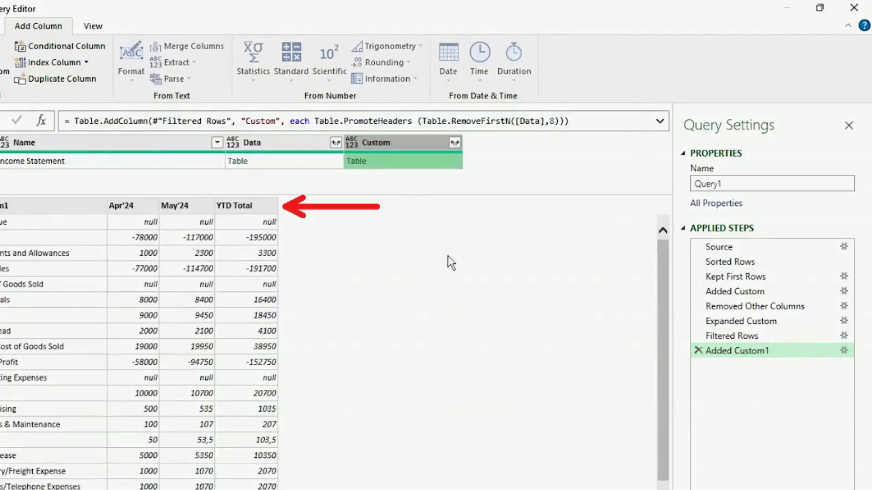
# Step: Remove all columns except Custom, dropping Name and Data
pyautogui.rightClick(419, 143)
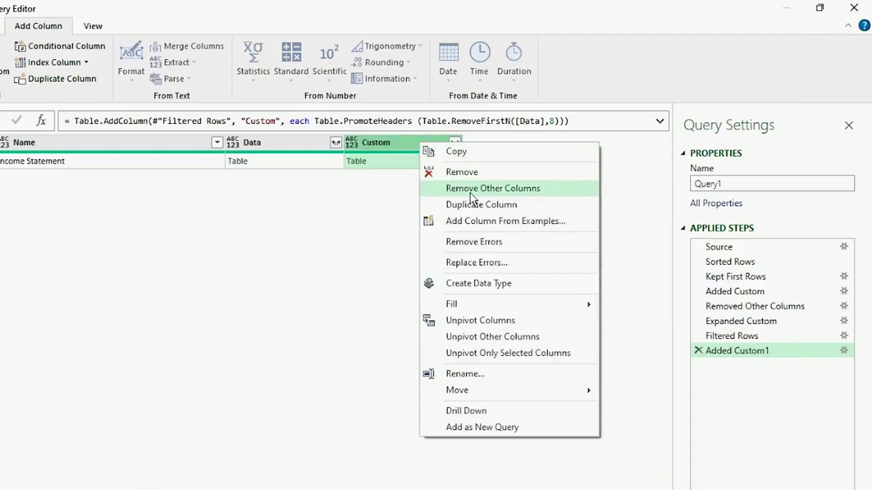
pyautogui.click(470, 192)
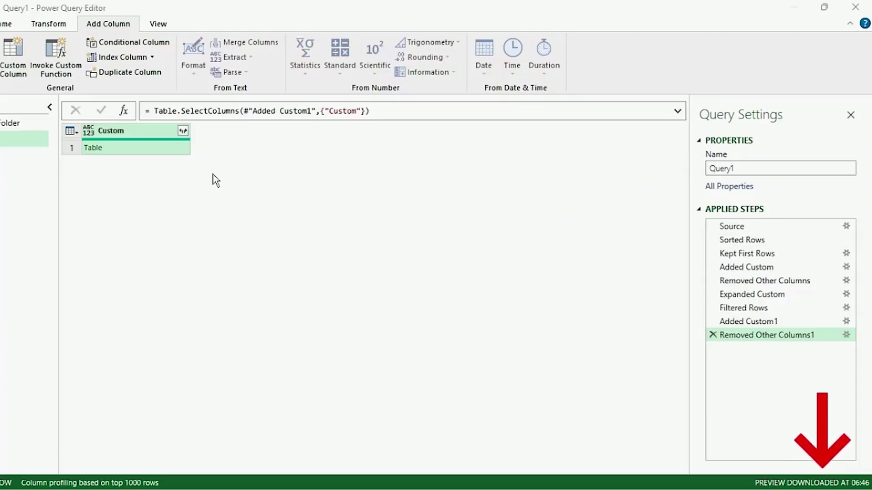
# Step: Add a step = Table.Combine(#"Removed Other Columns1"[Custom]) to stack the Custom tables
pyautogui.click(124, 111)
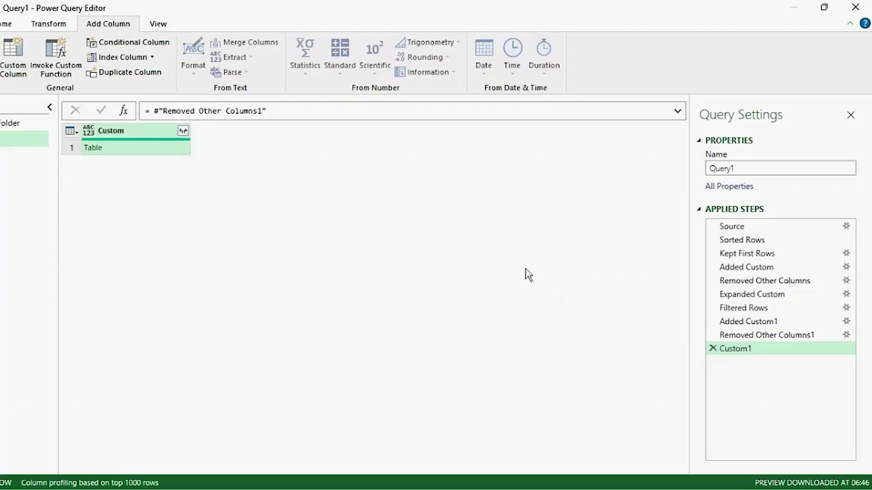
pyautogui.moveTo(154, 111); pyautogui.dragTo(266, 112)
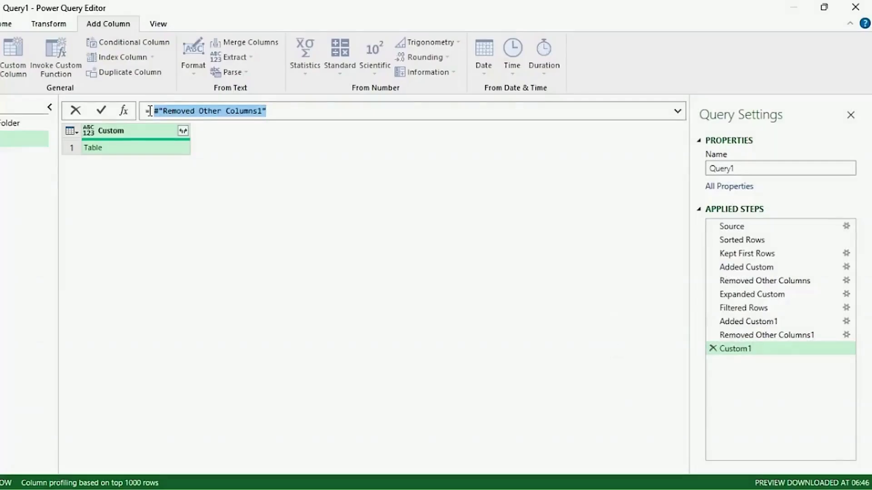
pyautogui.press('Home')
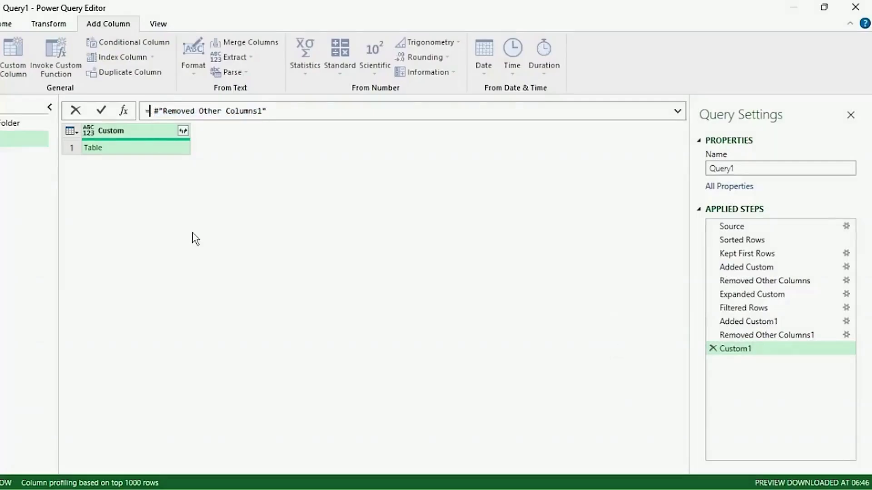
pyautogui.write('Table')
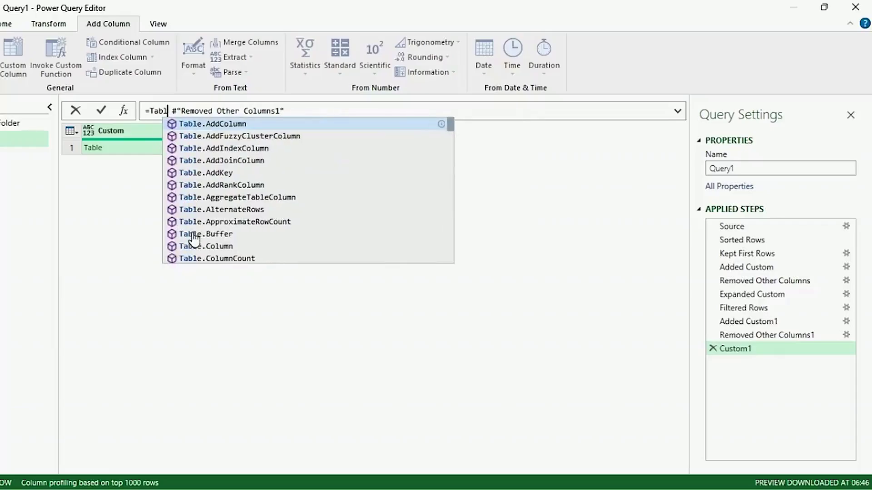
pyautogui.write('co')
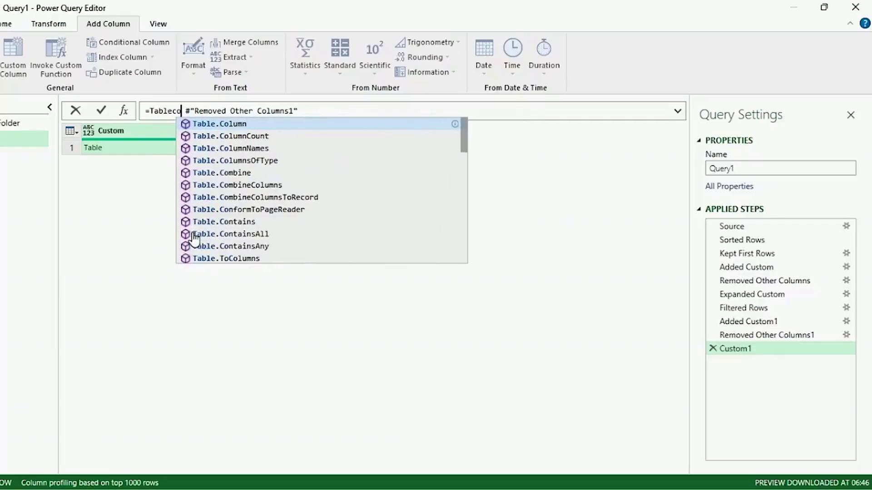
pyautogui.press('Down')
pyautogui.press('Down')
pyautogui.press('Down')
pyautogui.press('Down')
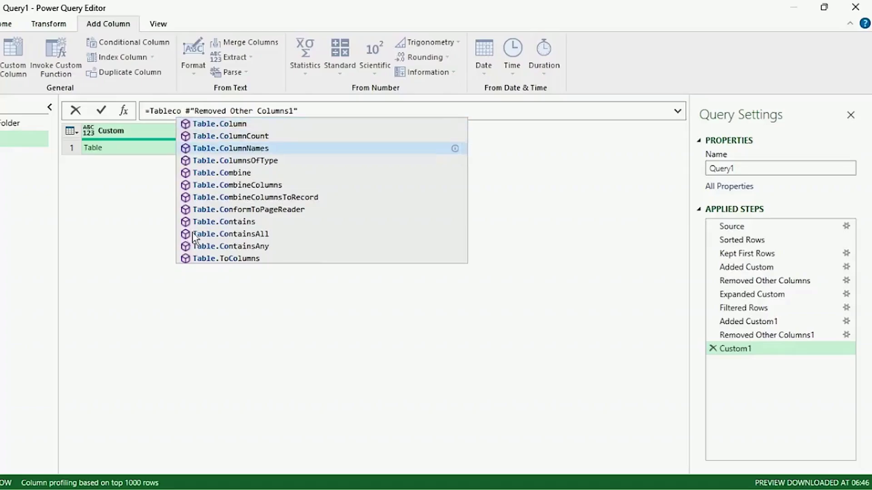
pyautogui.press('Tab')
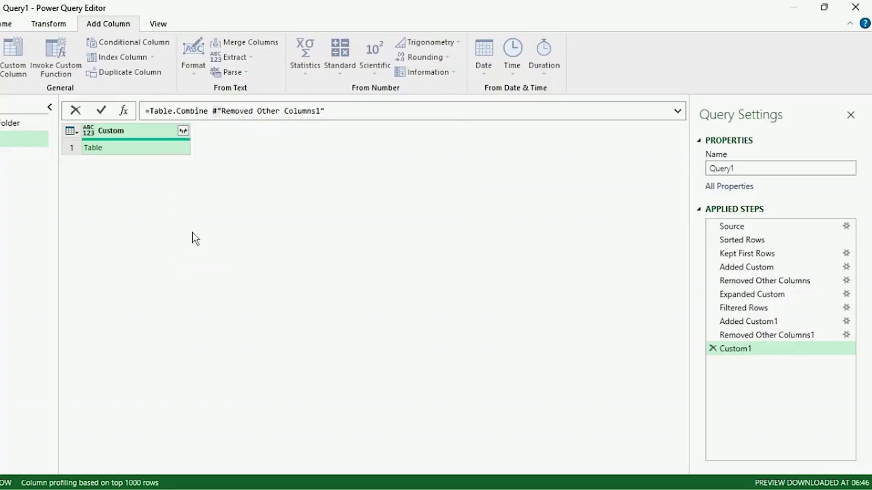
pyautogui.write('(')
pyautogui.click(341, 111)
pyautogui.write(')')
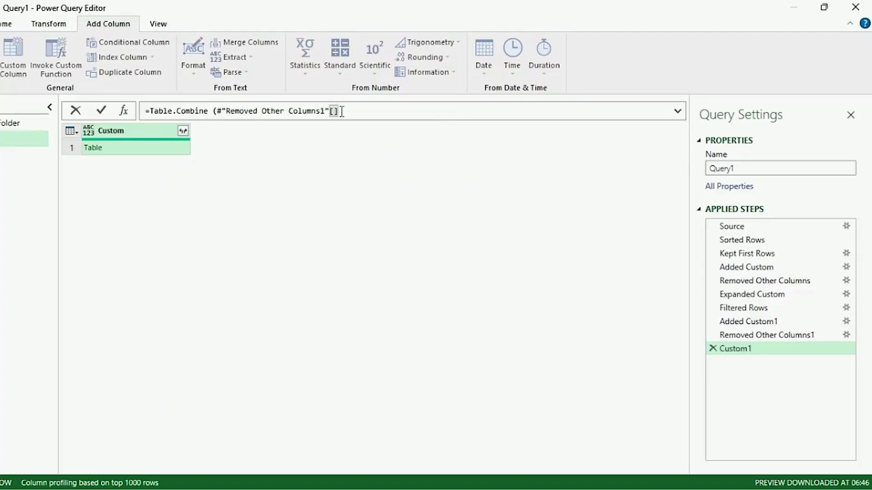
pyautogui.write('Custom')
pyautogui.write(')')
pyautogui.press('Return')
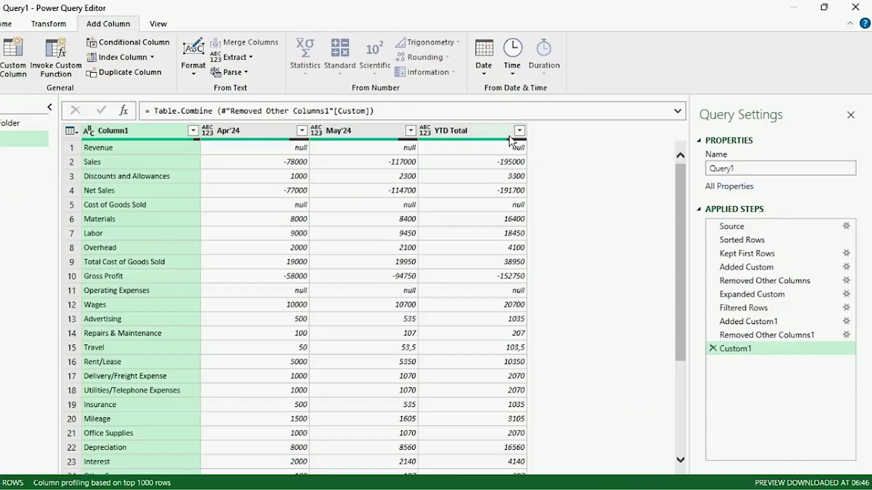
# Step: Remove the YTD Total column and start an advanced Does Not Begin With filter on Column1, beginning with 'T'
pyautogui.rightClick(487, 132)
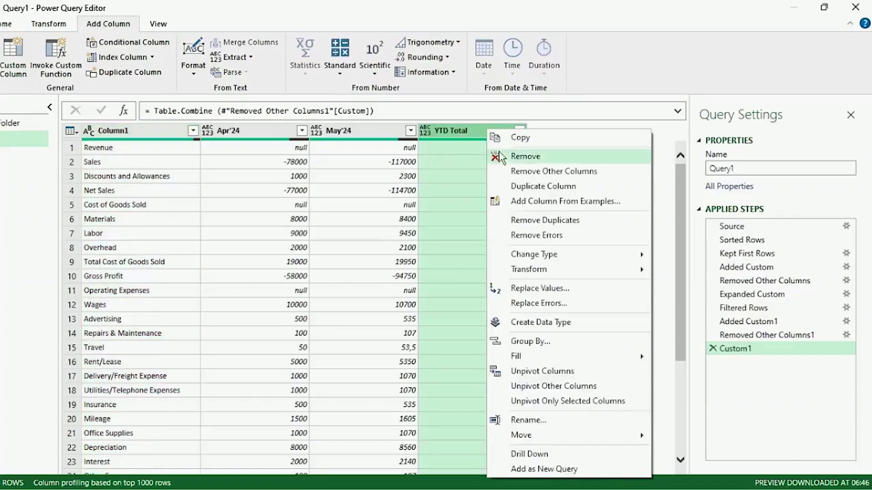
pyautogui.click(515, 157)
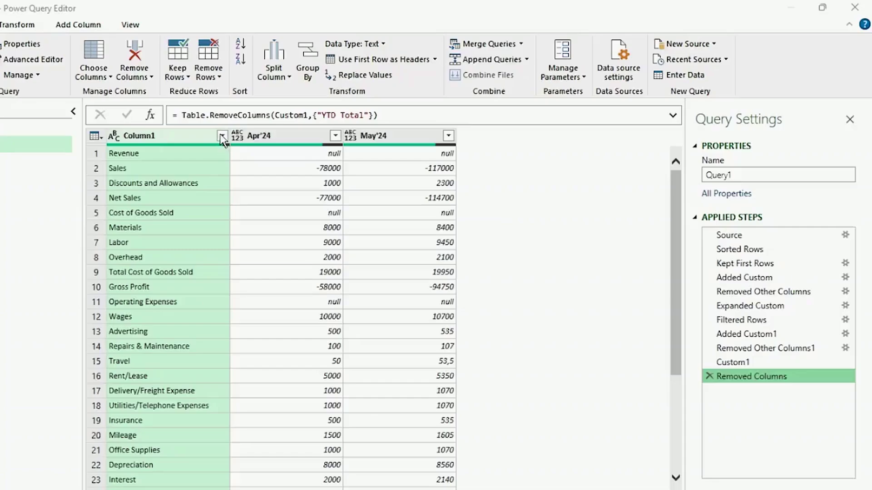
pyautogui.click(193, 131)
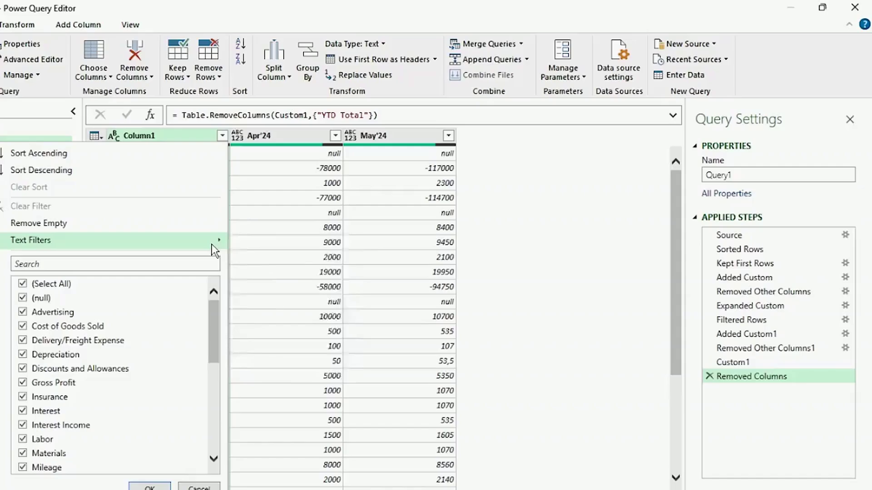
pyautogui.moveTo(214, 250)
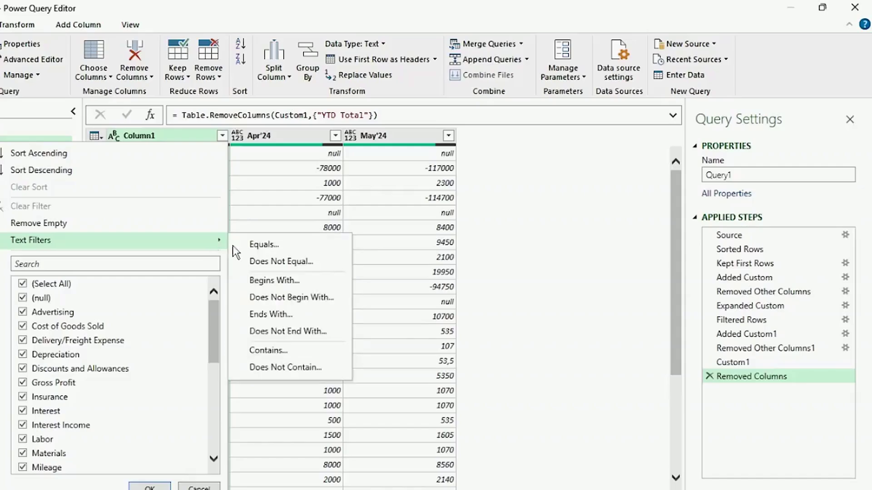
pyautogui.click(276, 298)
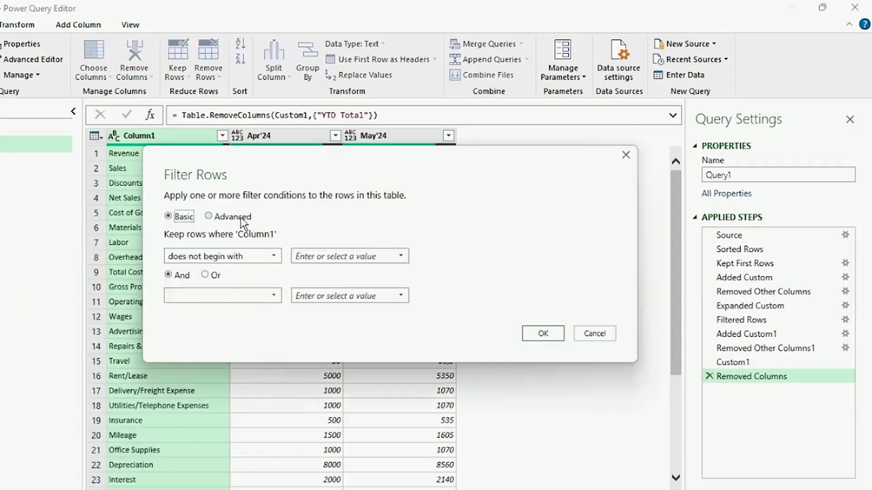
pyautogui.click(232, 217)
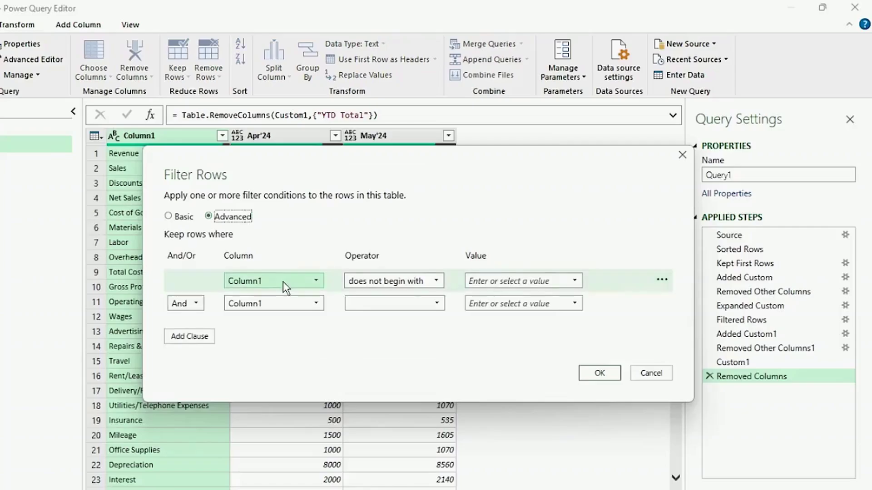
pyautogui.click(489, 280)
pyautogui.write('Total')
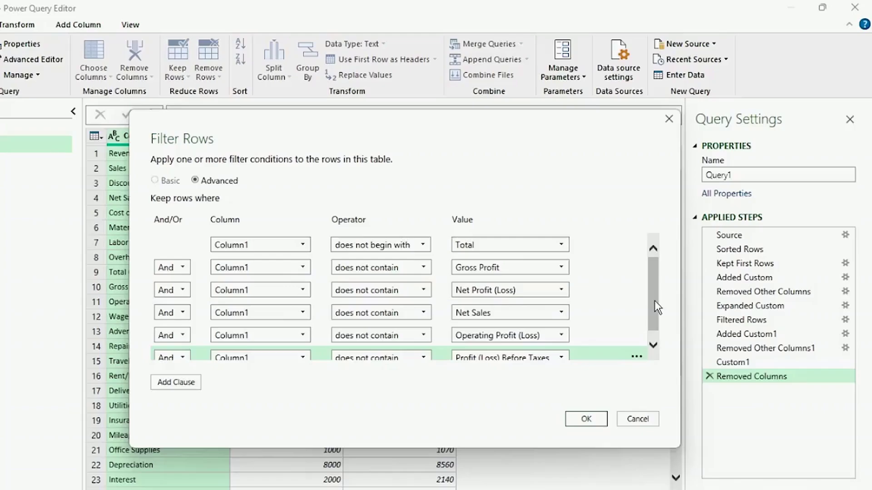
pyautogui.scroll(-1, 657, 307)
pyautogui.scroll(1, 656, 286)
# Step: Apply the row filter, then add a Categories conditional column: if Apr'24 equals null, output Column1
pyautogui.click(586, 419)
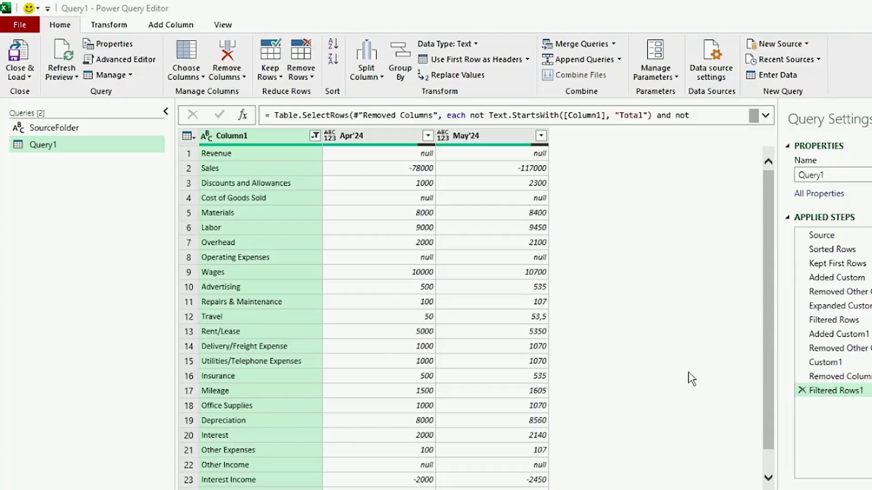
pyautogui.click(171, 25)
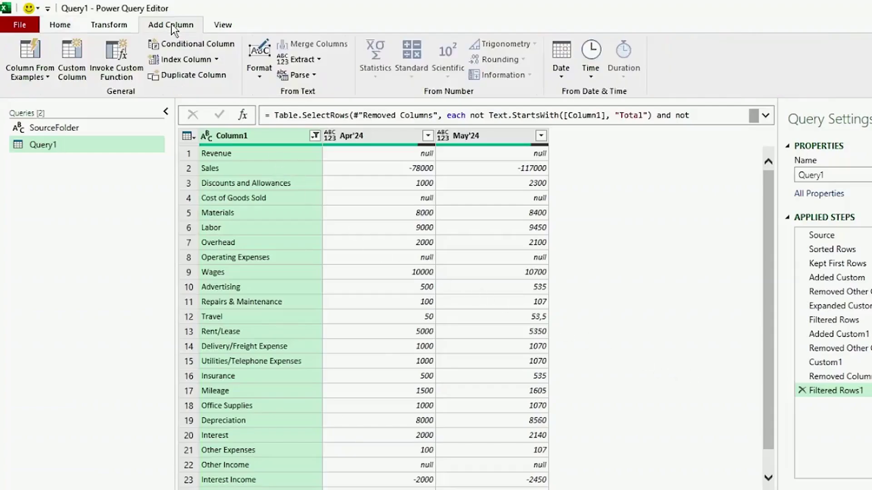
pyautogui.click(189, 48)
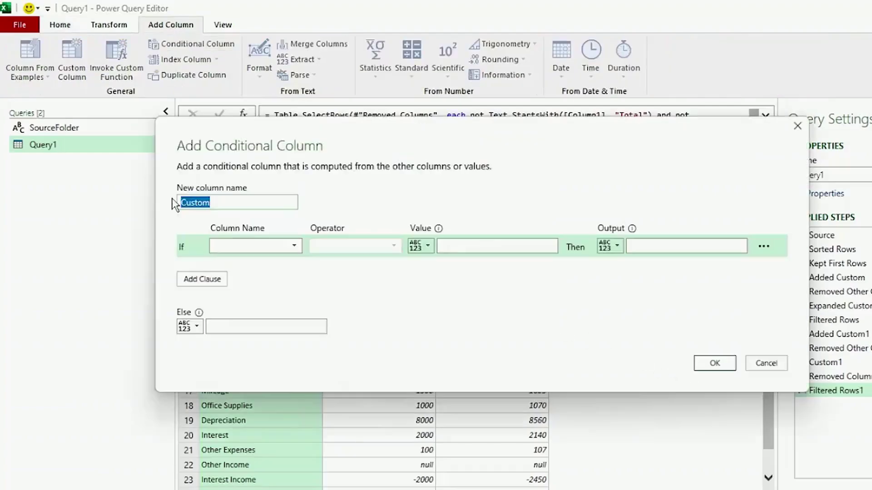
pyautogui.write('Categories')
pyautogui.click(294, 246)
pyautogui.click(261, 282)
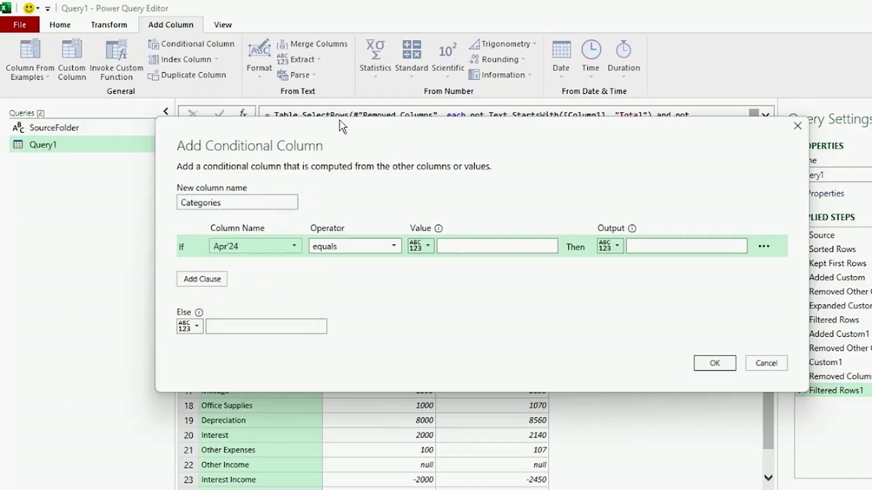
pyautogui.moveTo(338, 122); pyautogui.dragTo(343, 190)
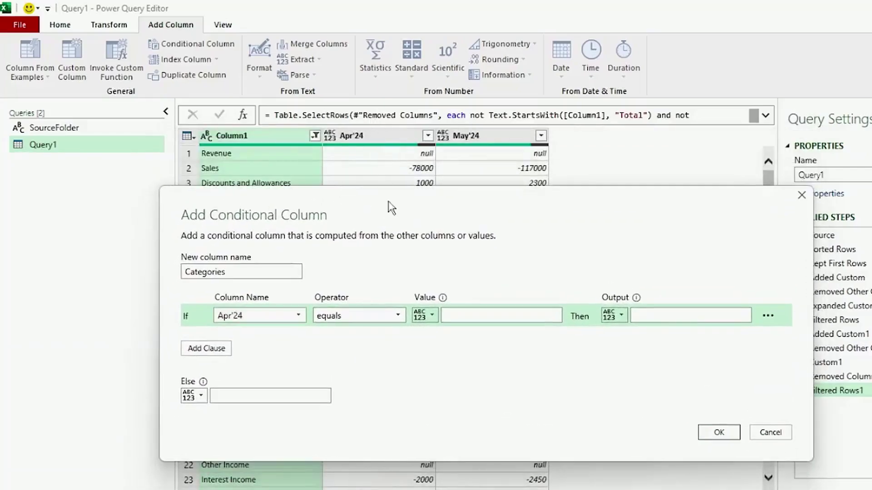
pyautogui.click(478, 317)
pyautogui.write('null')
pyautogui.click(627, 323)
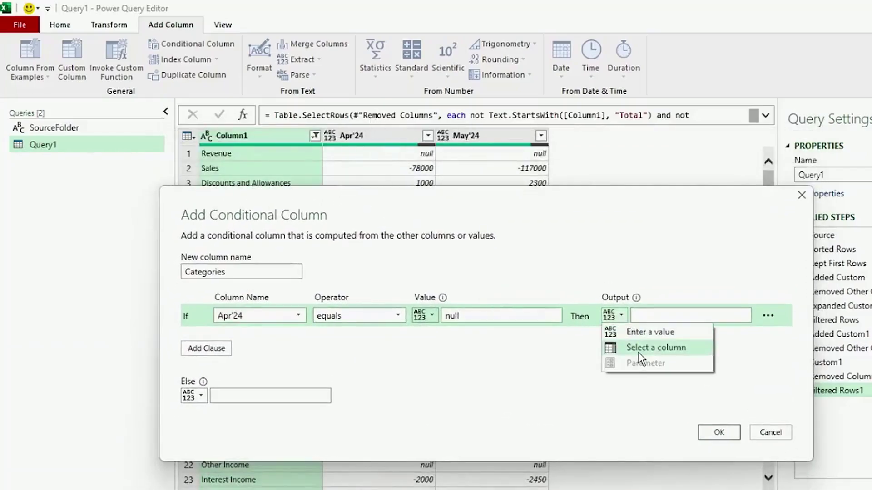
pyautogui.click(641, 347)
pyautogui.click(677, 316)
pyautogui.click(678, 332)
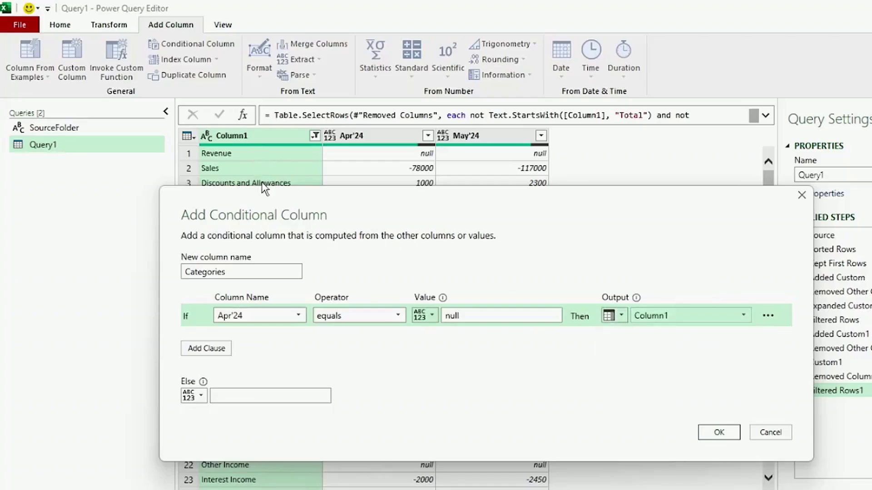
# Step: Add an Else If clause labelling Column1 'Tax Expense' rows as Tax, and create the column
pyautogui.click(206, 348)
pyautogui.click(300, 338)
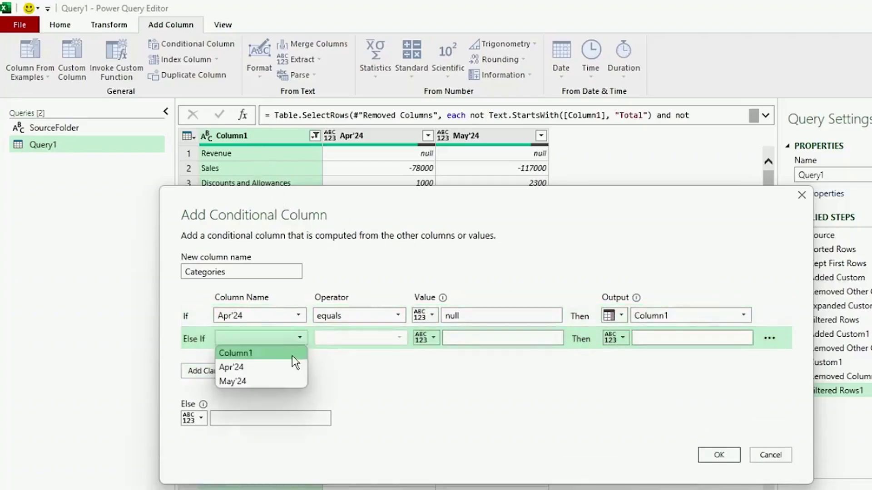
pyautogui.click(293, 355)
pyautogui.click(454, 339)
pyautogui.write('Tax Expense')
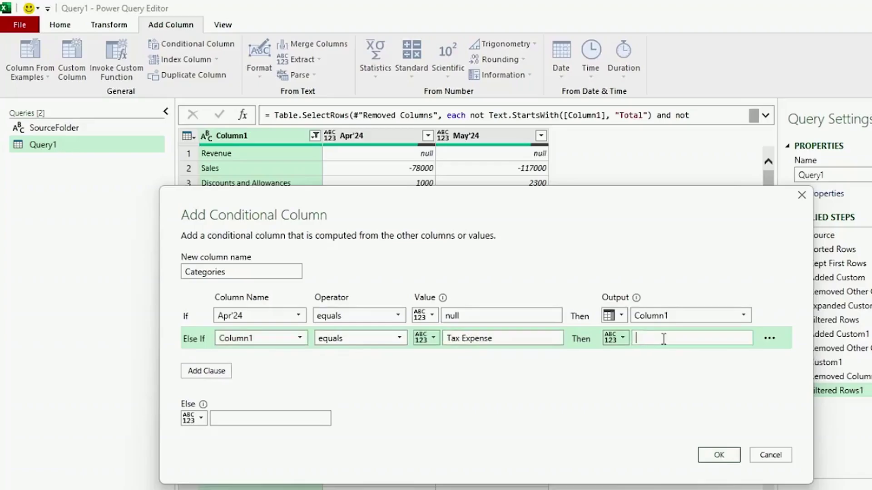
pyautogui.write('Tax')
pyautogui.click(723, 409)
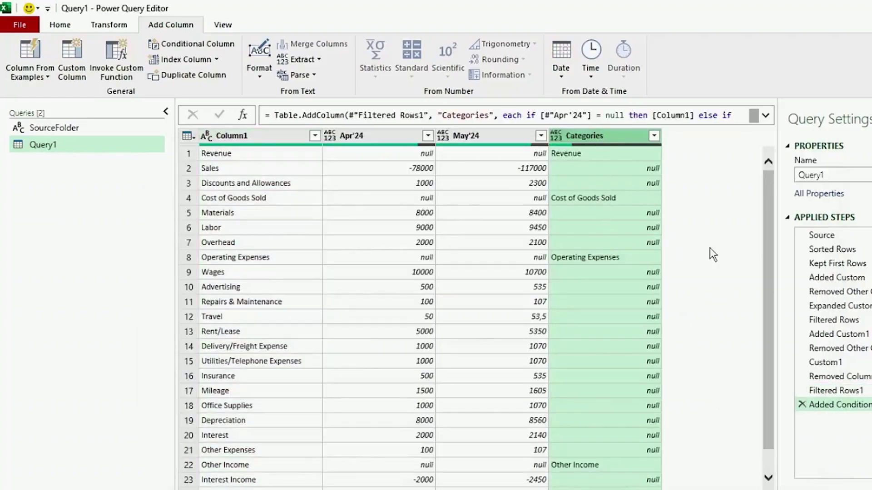
# Step: Fill the Categories values down into the blank rows
pyautogui.rightClick(618, 138)
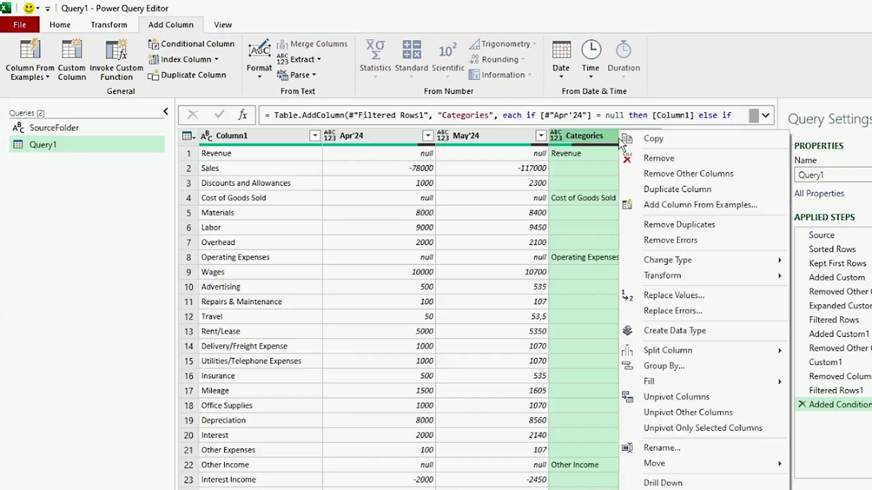
pyautogui.moveTo(679, 381)
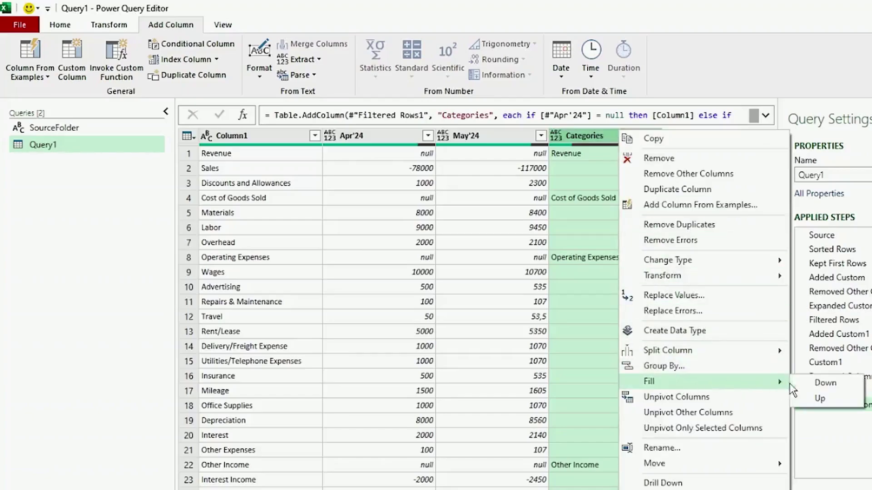
pyautogui.click(809, 390)
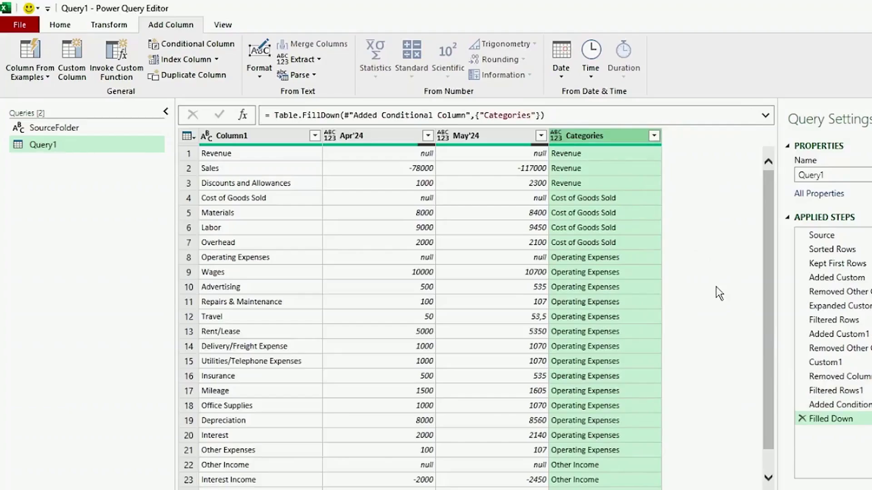
# Step: Filter Column1 to exclude the Operating Expenses, Revenue and Other Income heading rows
pyautogui.click(315, 136)
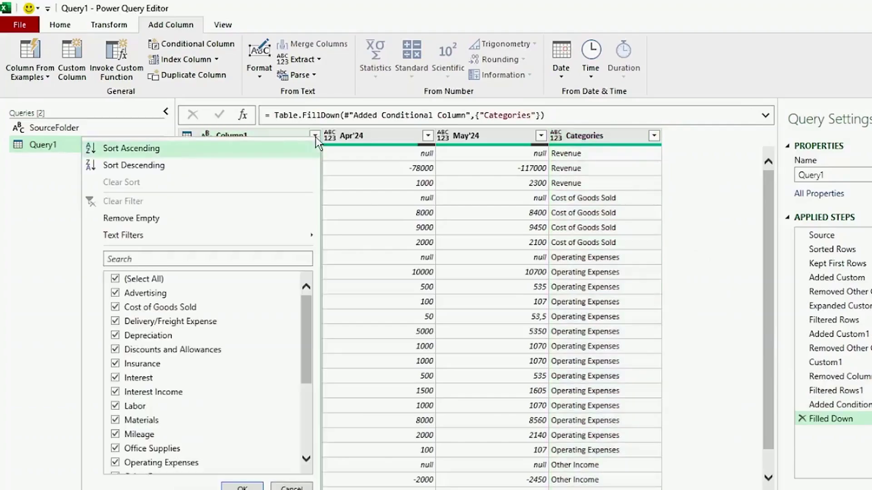
pyautogui.scroll(-3, 250, 383)
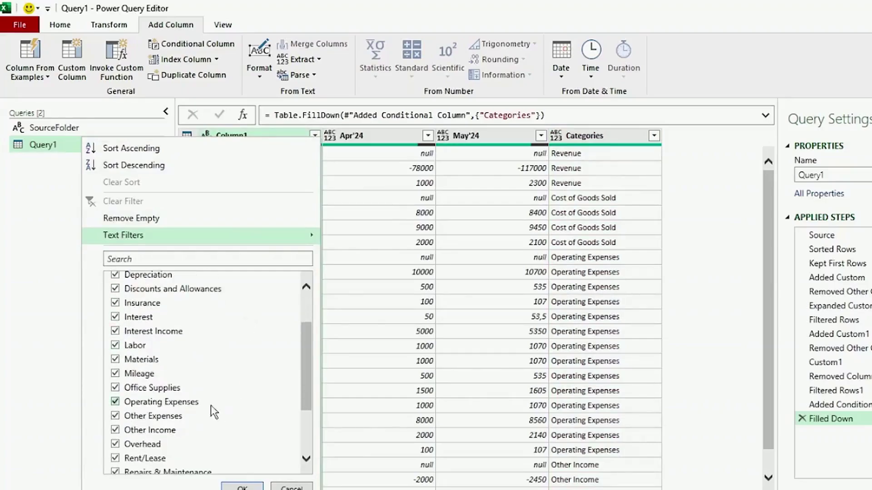
pyautogui.click(201, 401)
pyautogui.scroll(-2, 205, 410)
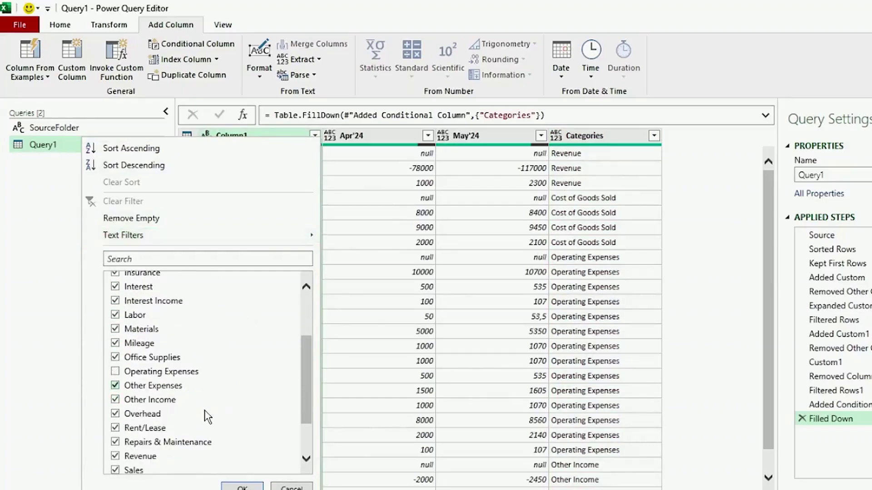
pyautogui.click(174, 456)
pyautogui.click(169, 402)
pyautogui.click(242, 487)
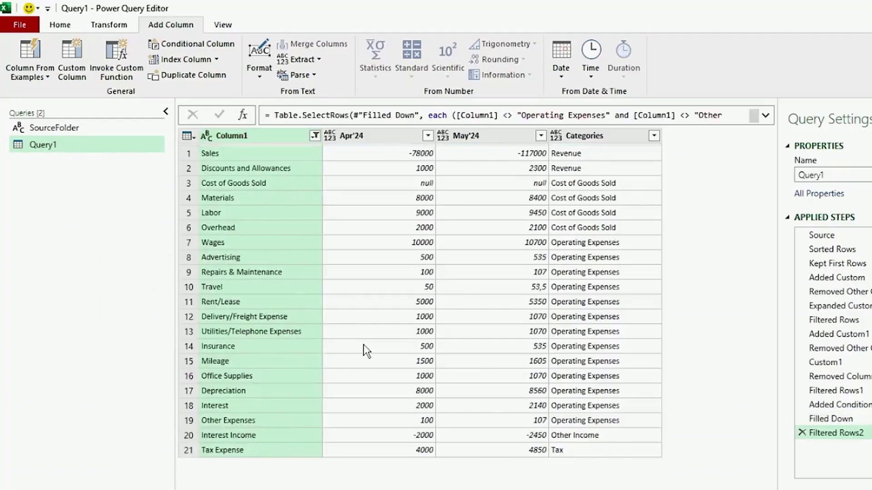
# Step: Rename Column1 to Line Item
pyautogui.doubleClick(265, 135)
pyautogui.write('Line')
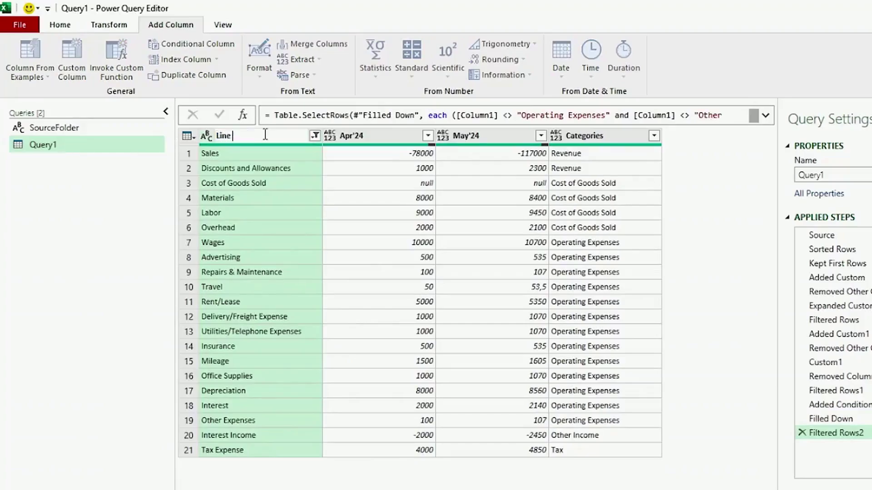
pyautogui.write(' Item')
pyautogui.press('Return')
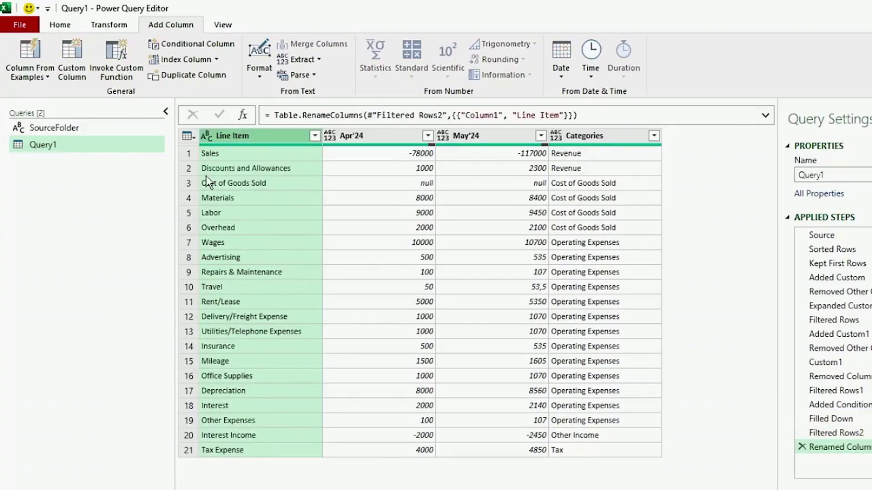
pyautogui.click(18, 26)
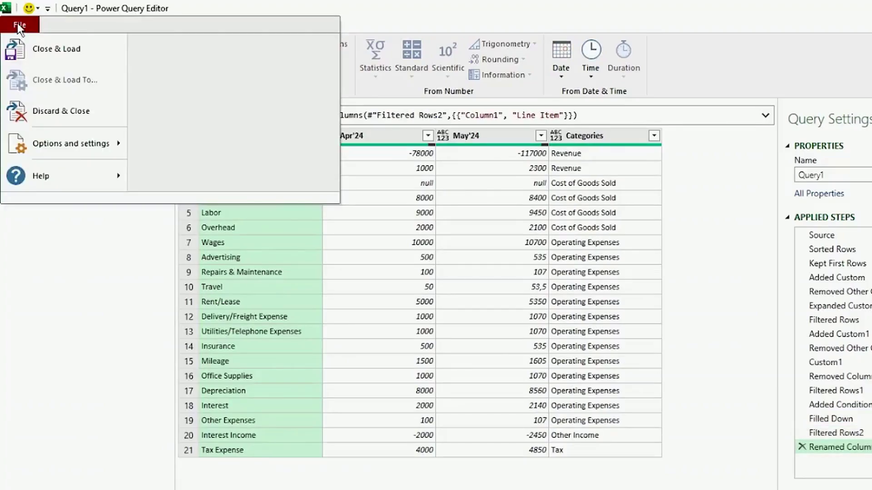
# Step: Close and load the cleaned query into the worksheet's Query1 table
pyautogui.click(56, 48)
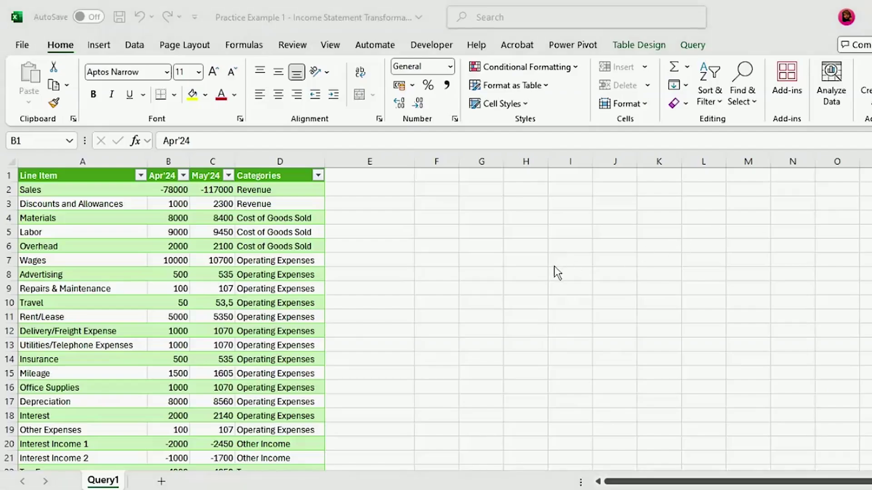
pyautogui.scroll(-3, 259, 268)
pyautogui.scroll(3, 259, 268)
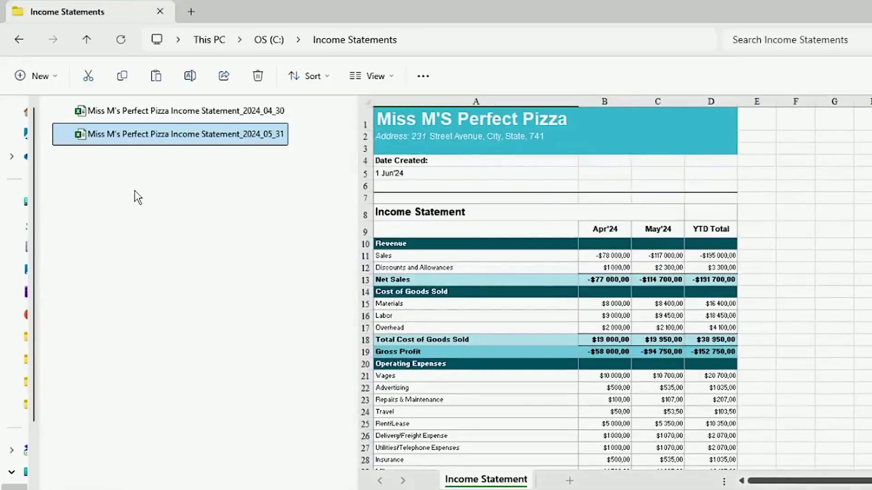
pyautogui.click(135, 190)
pyautogui.rightClick(134, 190)
pyautogui.click(149, 206)
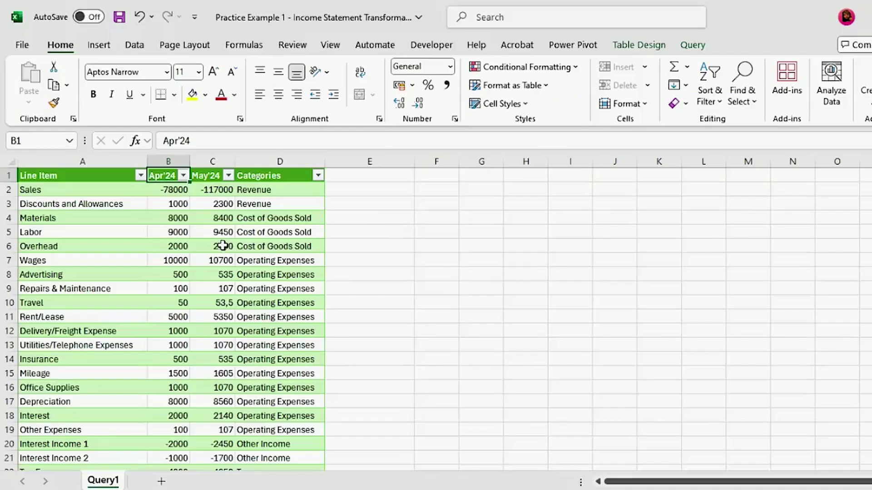
# Step: Refresh the Query1 table so the new Jun'24 column appears
pyautogui.click(223, 246)
pyautogui.rightClick(222, 247)
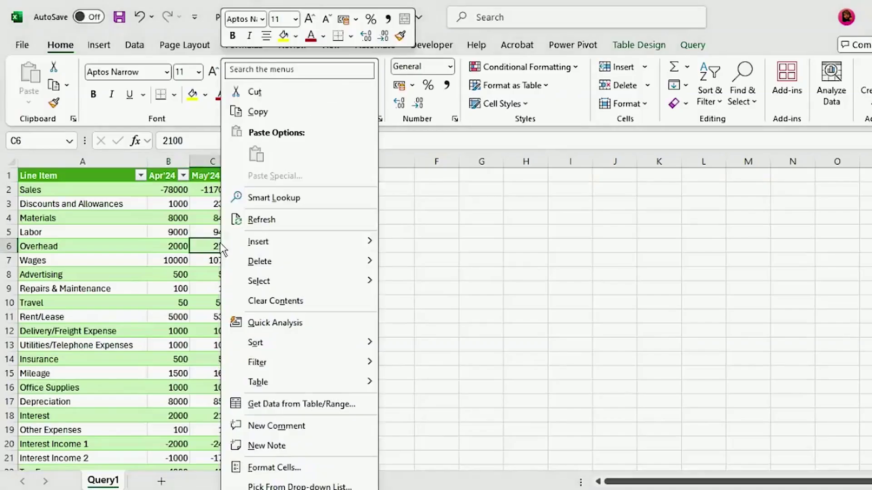
pyautogui.click(261, 221)
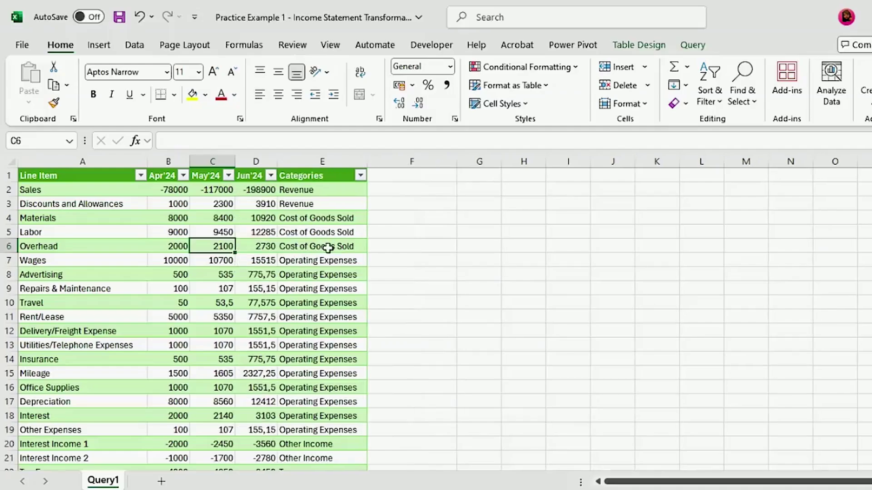
pyautogui.click(271, 175)
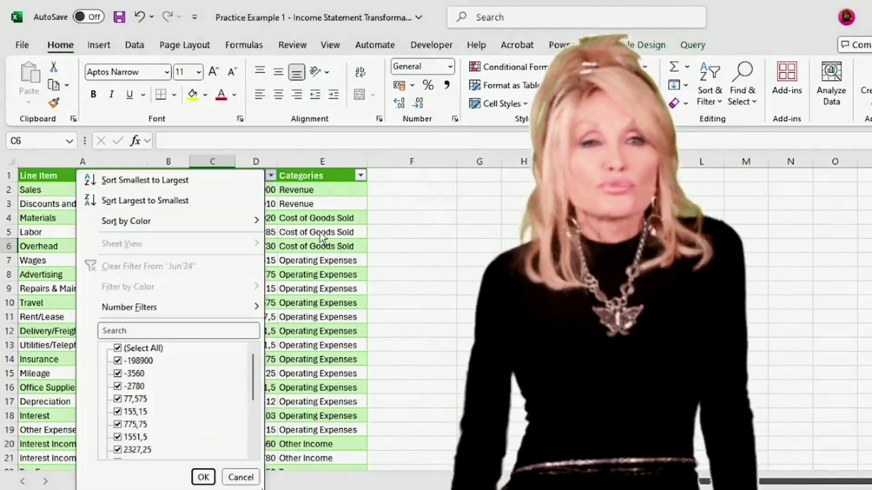
pyautogui.press('Escape')
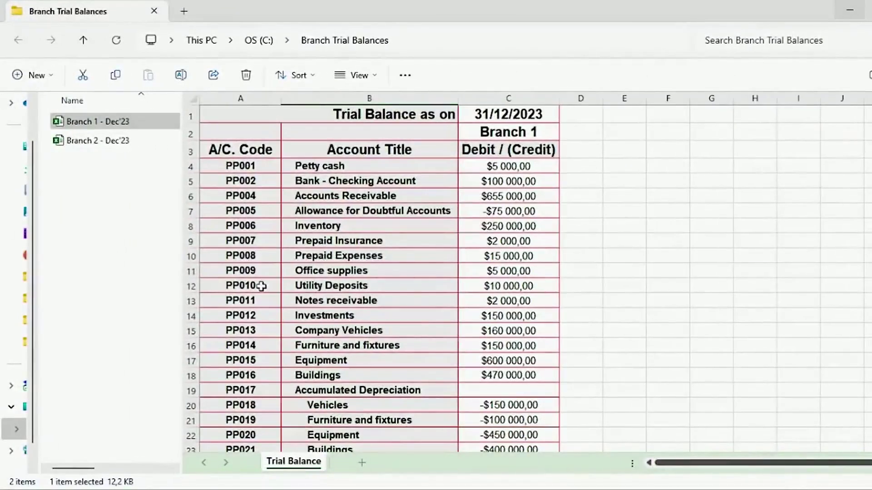
# Step: Preview Branch 2 - Dec'23 in the folder, checking its PP002 Bank - Checking Account row
pyautogui.click(97, 140)
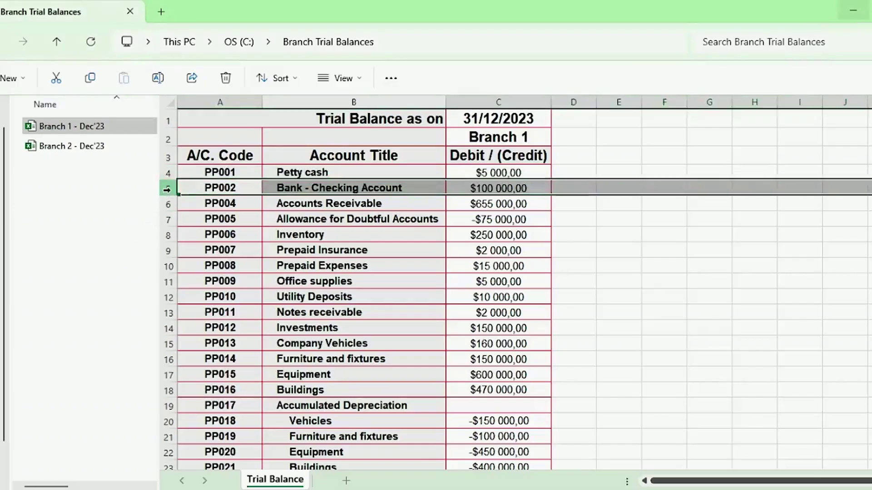
pyautogui.click(73, 147)
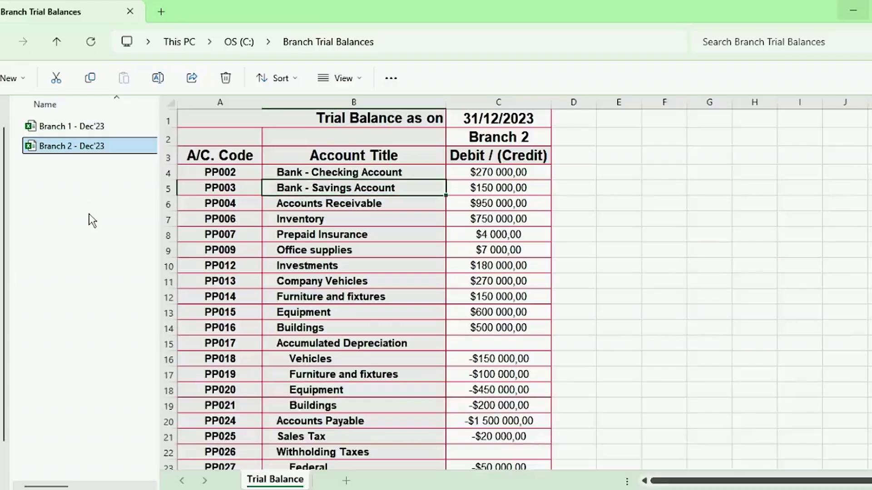
pyautogui.scroll(-4, 609, 247)
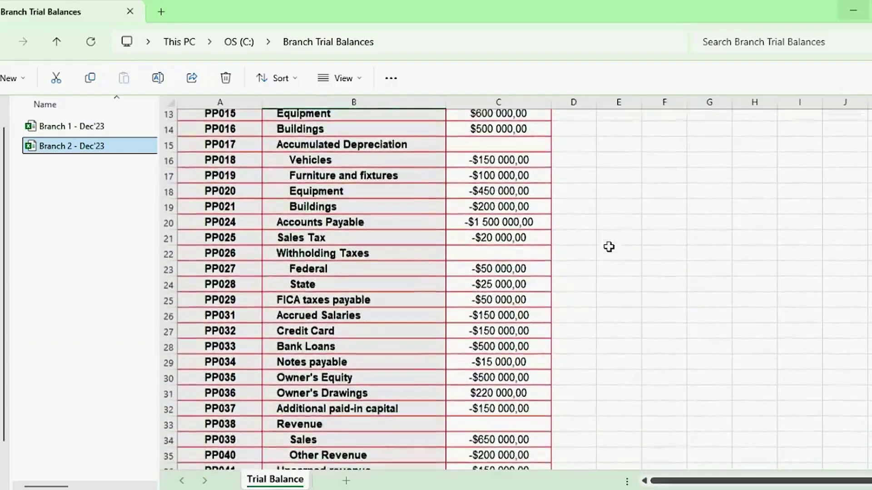
pyautogui.scroll(3, 609, 247)
pyautogui.click(168, 132)
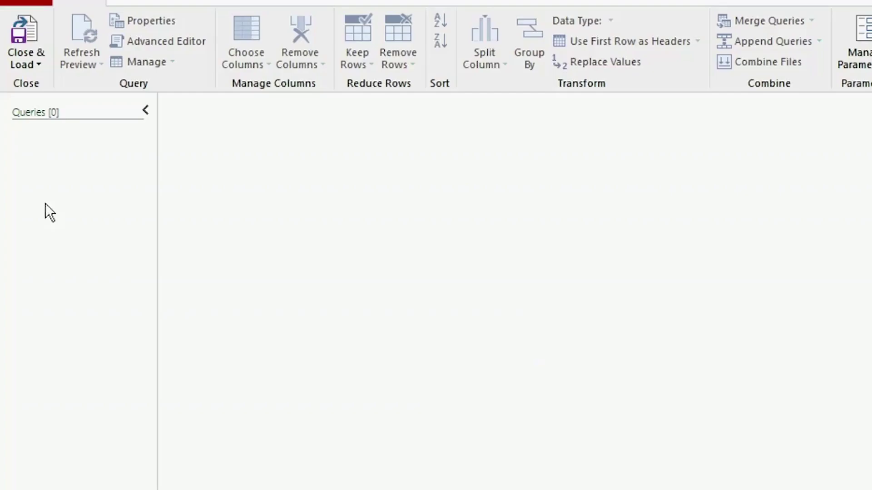
# Step: Create a blank query whose value is the pasted path C:\Branch Trial Balances, without quotes
pyautogui.rightClick(45, 203)
pyautogui.moveTo(99, 233)
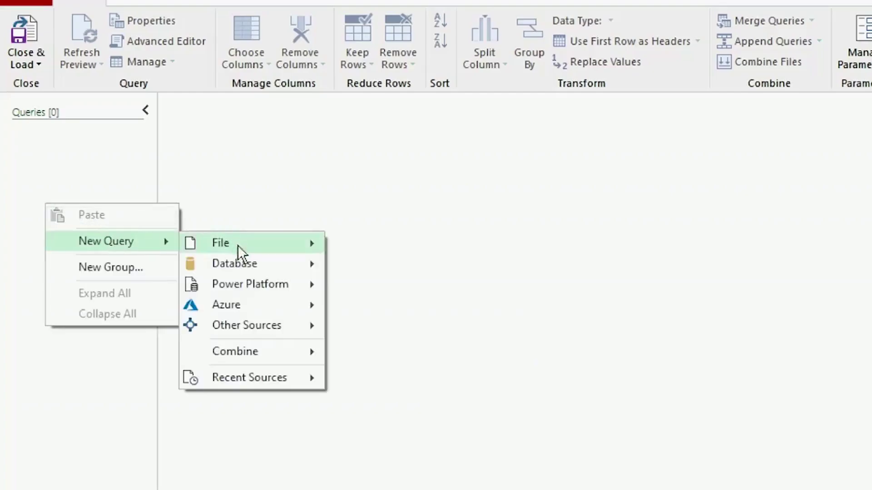
pyautogui.moveTo(256, 327)
pyautogui.click(393, 410)
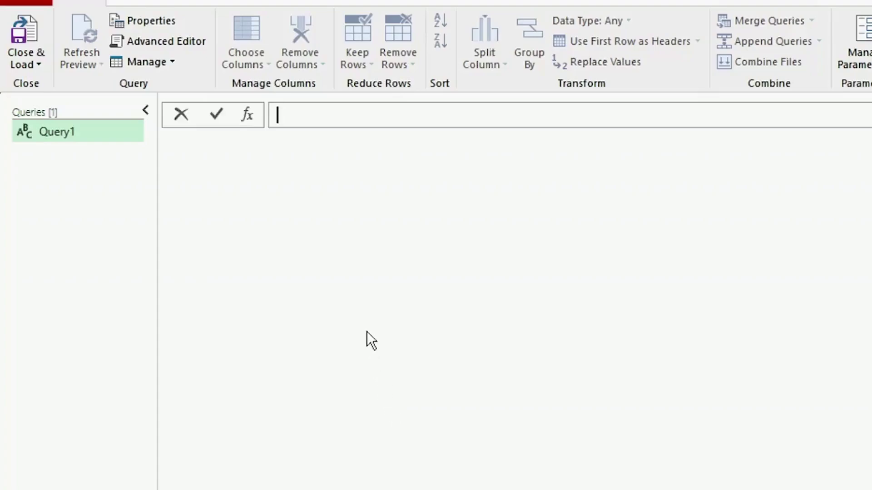
pyautogui.rightClick(297, 118)
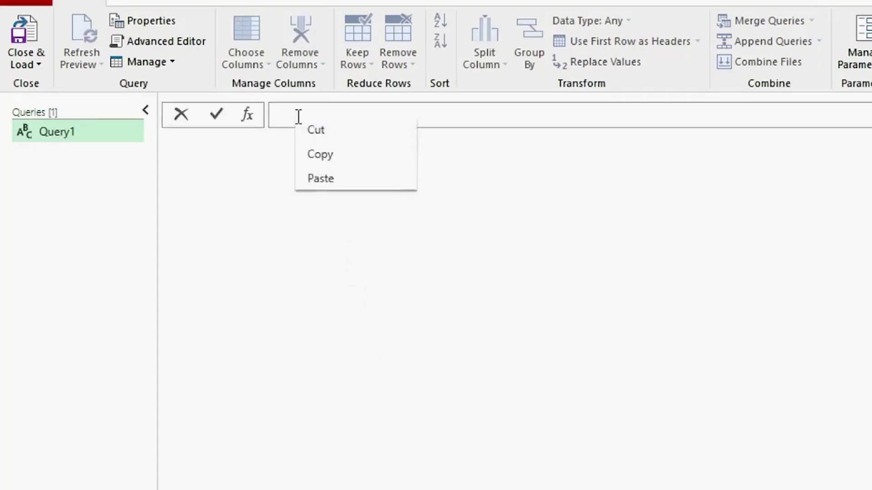
pyautogui.click(331, 181)
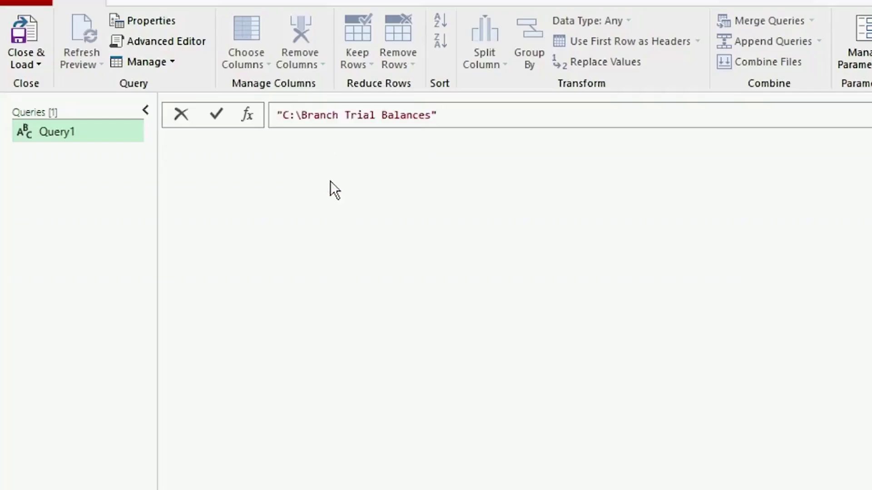
pyautogui.press('BackSpace')
pyautogui.click(283, 117)
pyautogui.press('BackSpace')
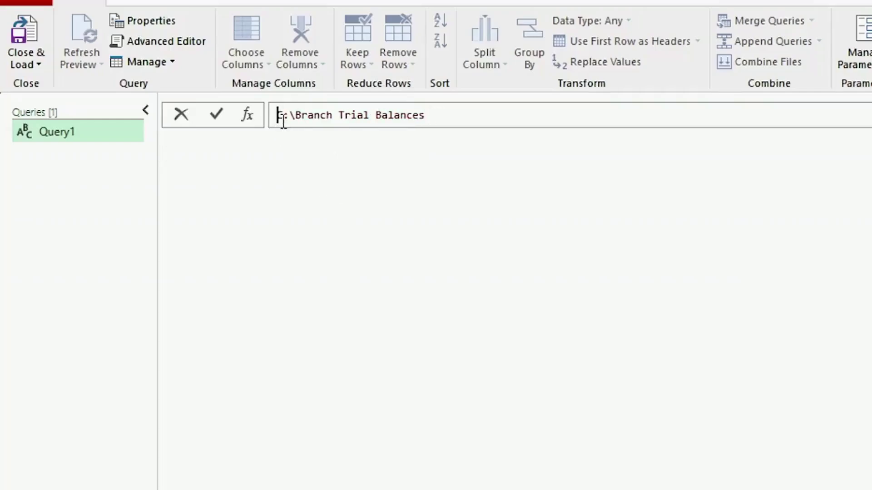
pyautogui.press('Return')
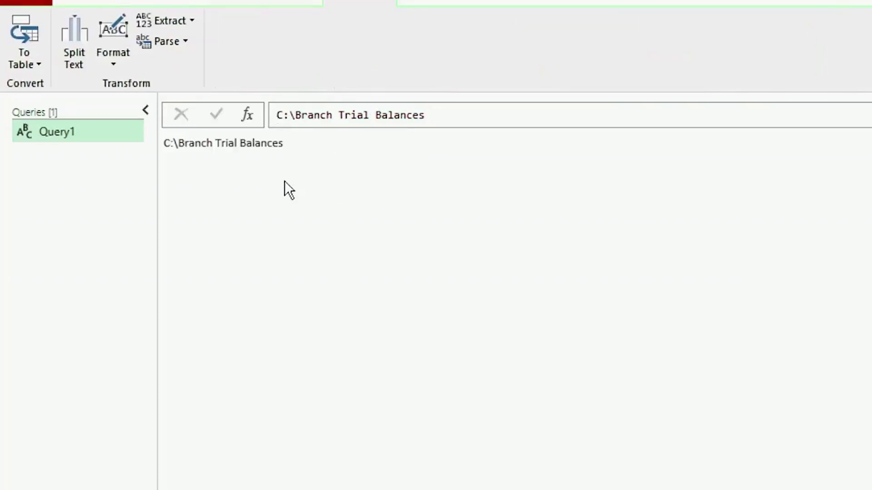
# Step: Name the new query SourceFolder
pyautogui.doubleClick(681, 195)
pyautogui.write('Source')
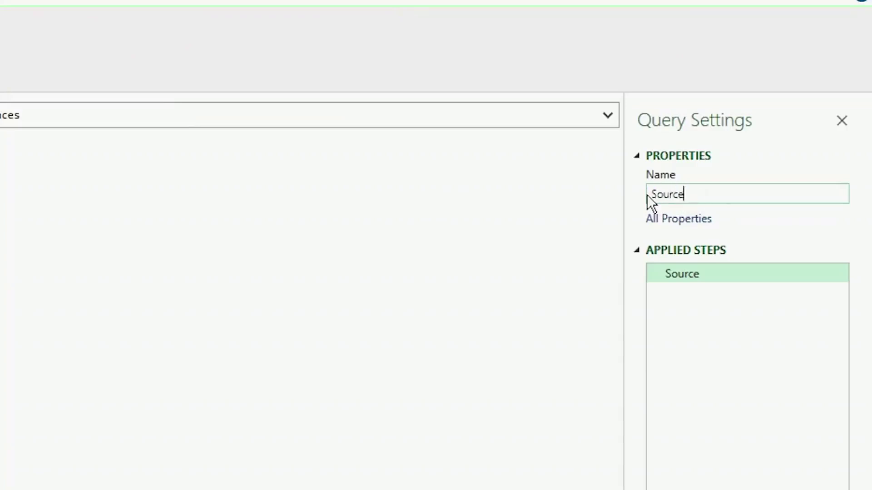
pyautogui.write('Folder')
pyautogui.press('Return')
pyautogui.rightClick(39, 164)
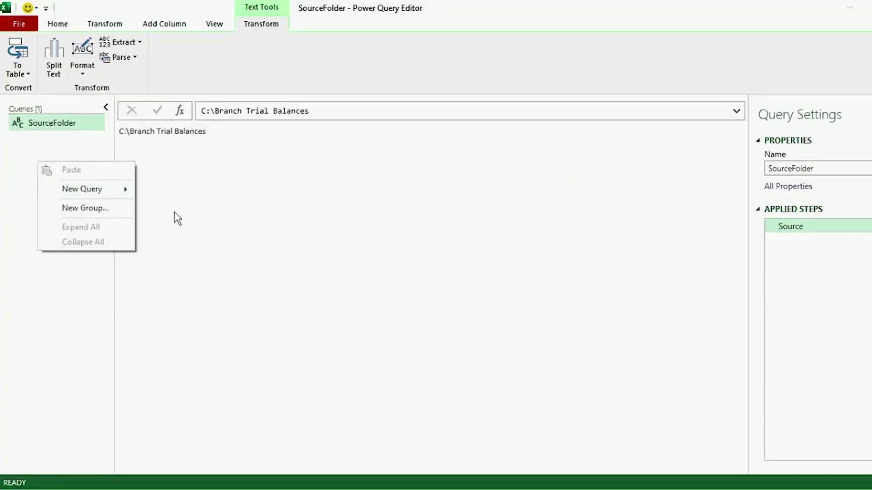
# Step: Create a blank query with the formula =Folder.Files(SourceFolder) to list the branch workbooks
pyautogui.moveTo(132, 191)
pyautogui.moveTo(184, 250)
pyautogui.click(281, 316)
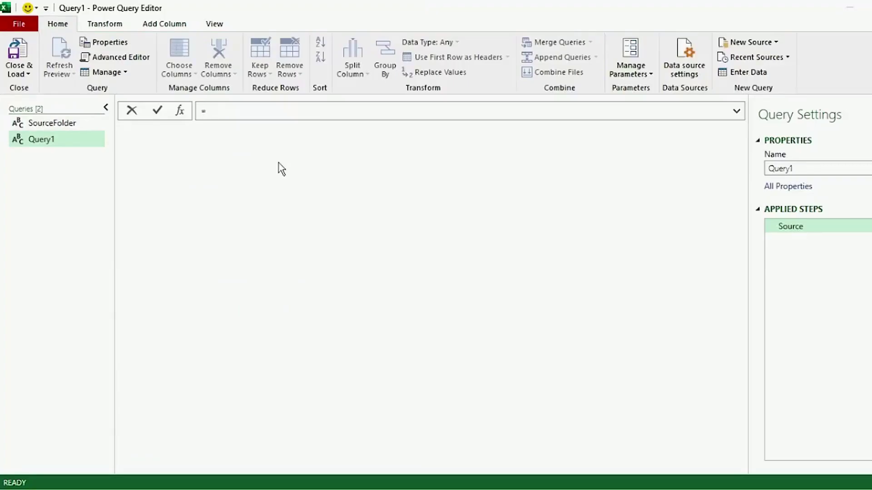
pyautogui.write('Folder')
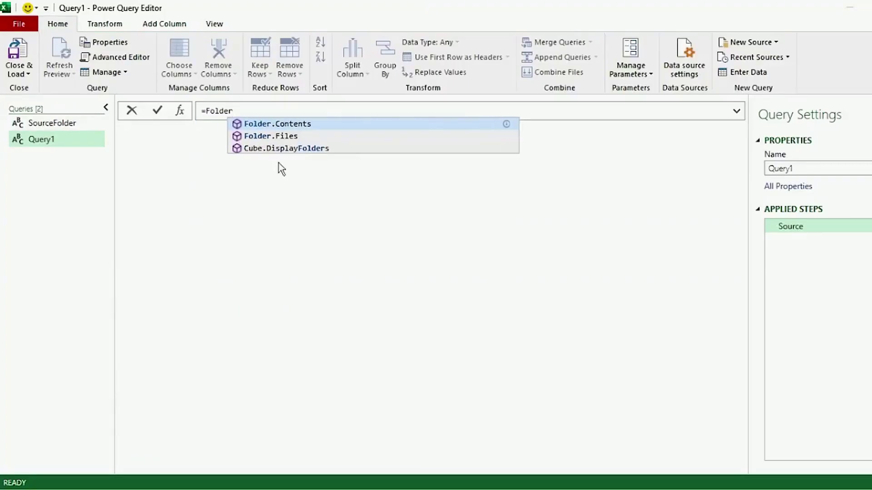
pyautogui.press('Down')
pyautogui.press('Tab')
pyautogui.write('(')
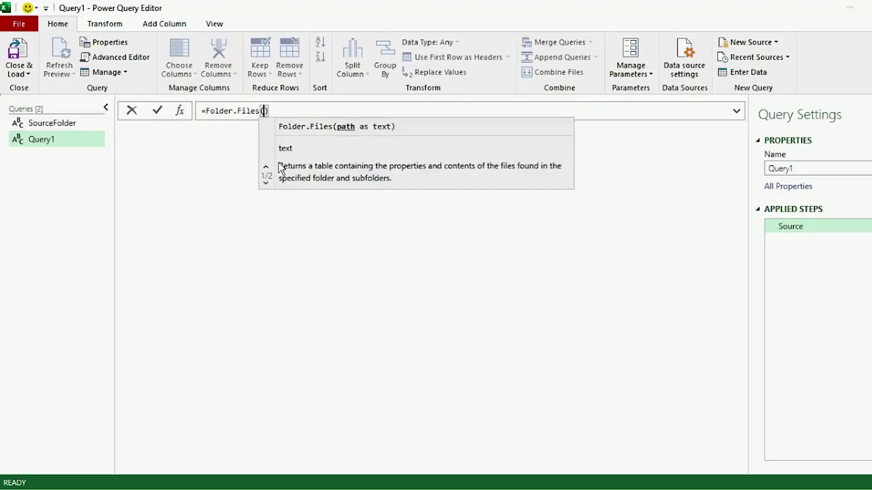
pyautogui.write('Source')
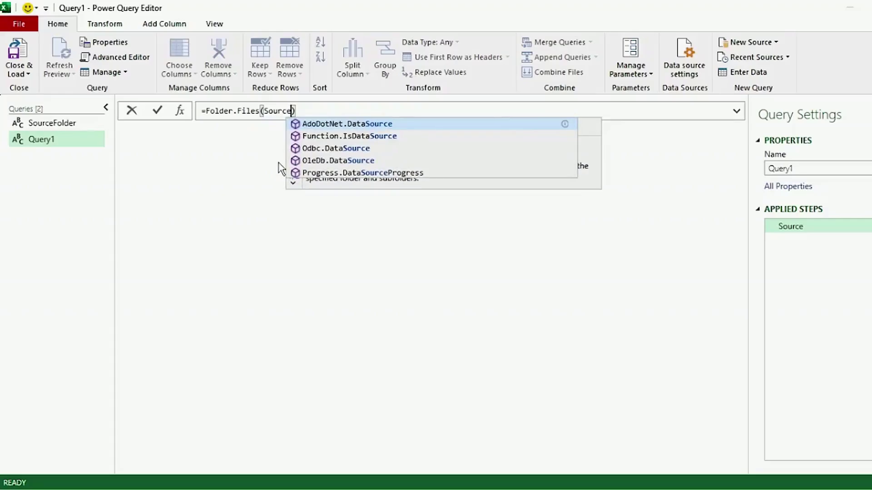
pyautogui.write('Folder')
pyautogui.press('Return')
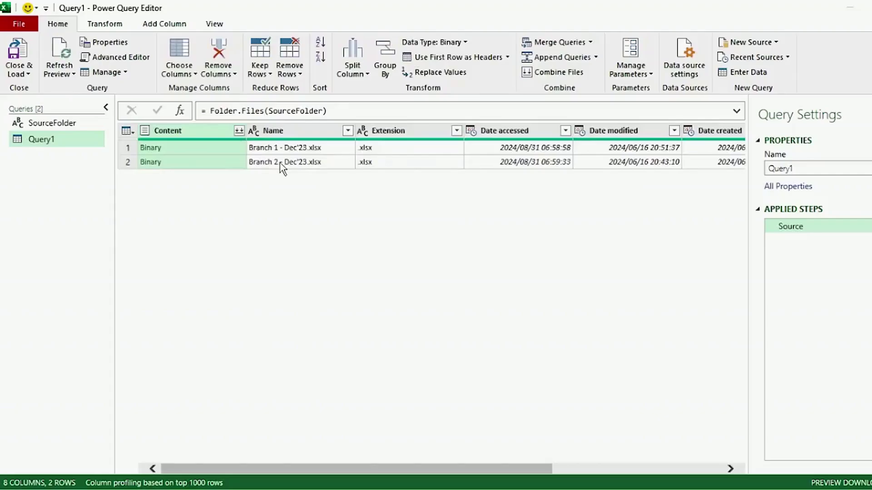
# Step: Rename the query to Combined Branch TBs
pyautogui.moveTo(363, 470); pyautogui.dragTo(584, 484)
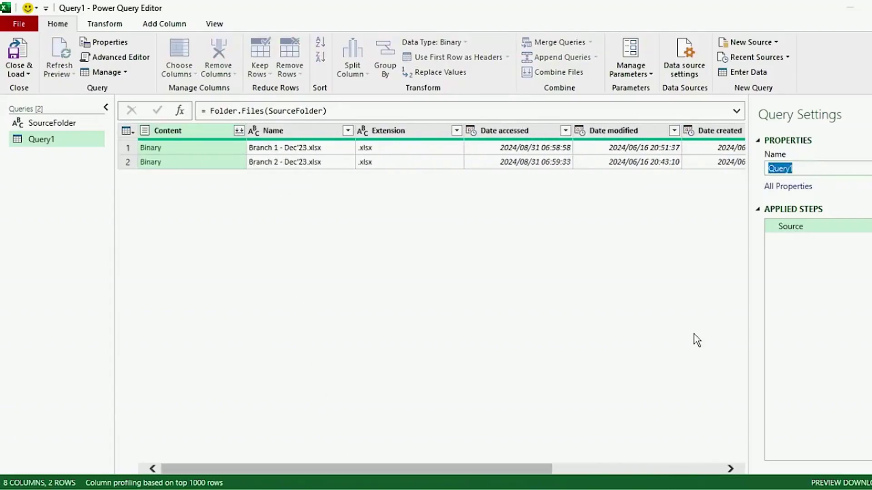
pyautogui.write('Combined Branch Tbs')
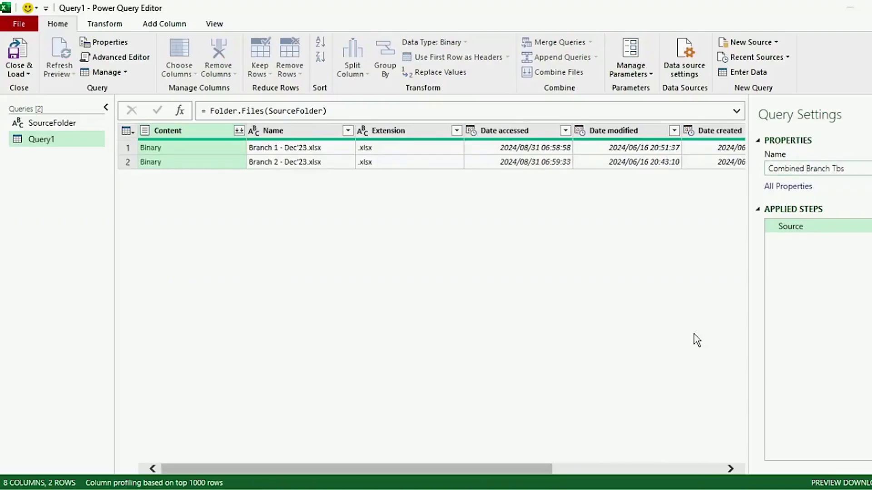
pyautogui.press('Return')
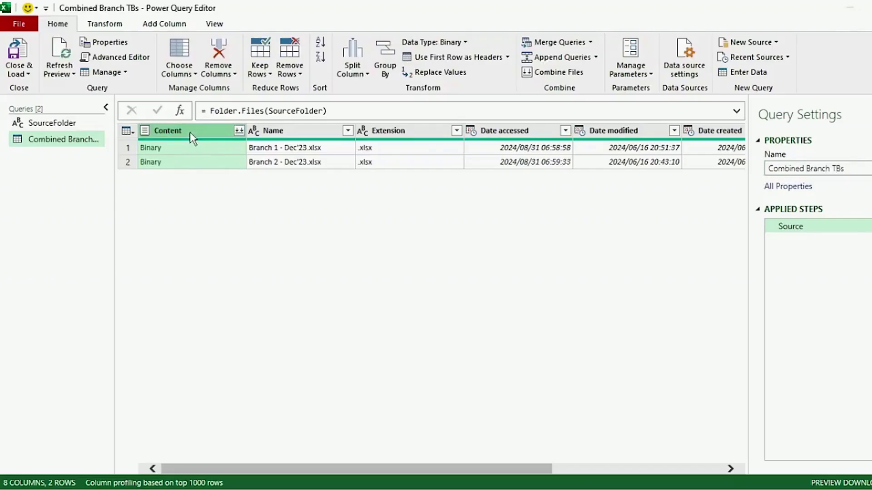
# Step: Keep only the Content and Name columns in the file list
pyautogui.keyDown('ctrl'); pyautogui.click(293, 132); pyautogui.keyUp('ctrl')
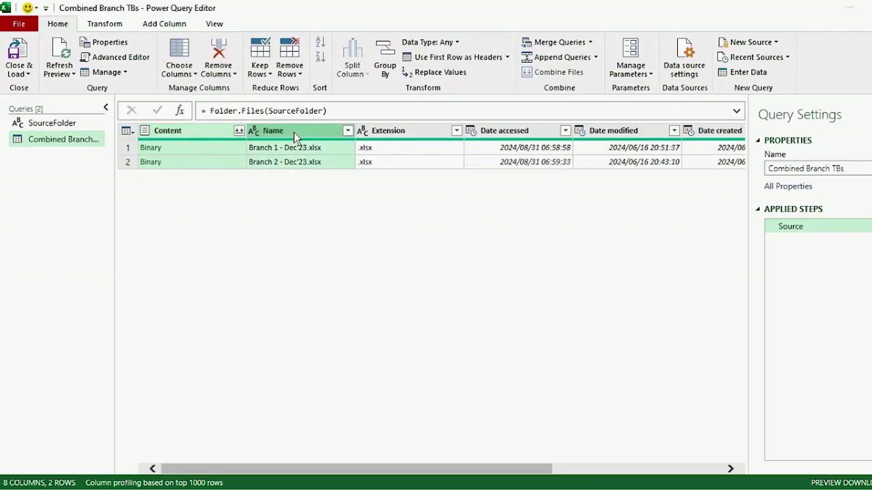
pyautogui.rightClick(294, 132)
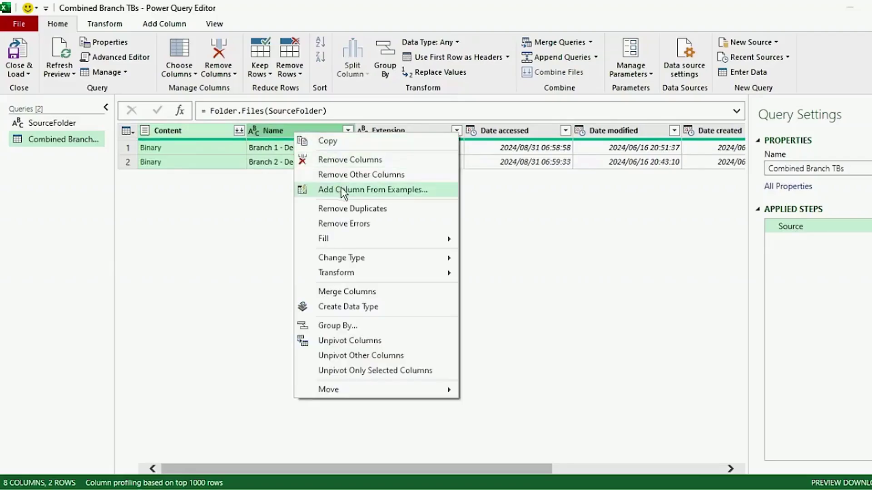
pyautogui.click(338, 177)
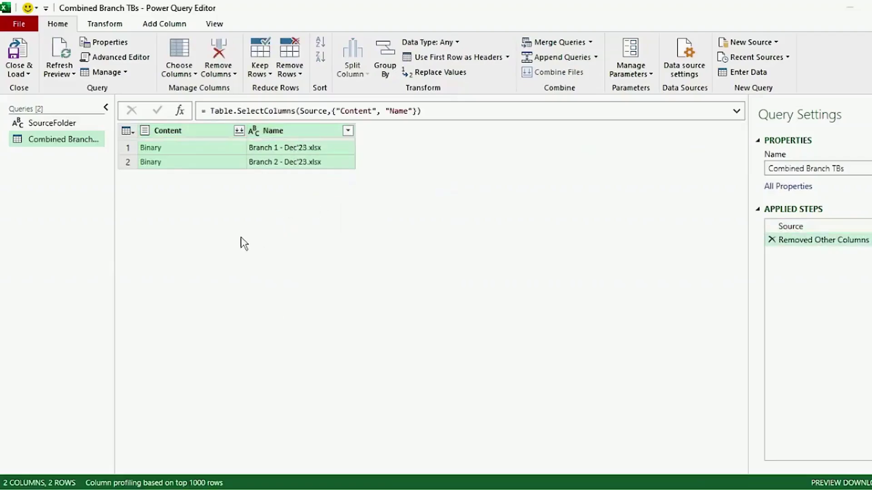
# Step: Combine the files' Trial Balance sheets using Combine Files on the Content column
pyautogui.click(239, 132)
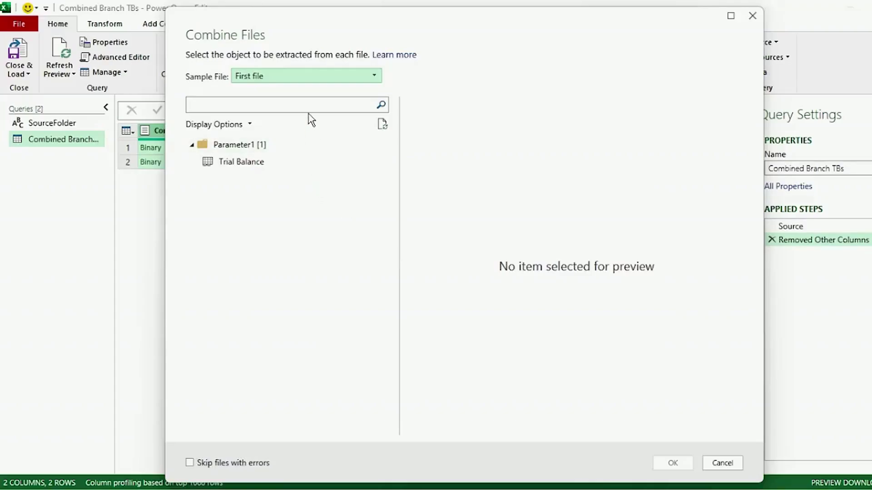
pyautogui.click(271, 164)
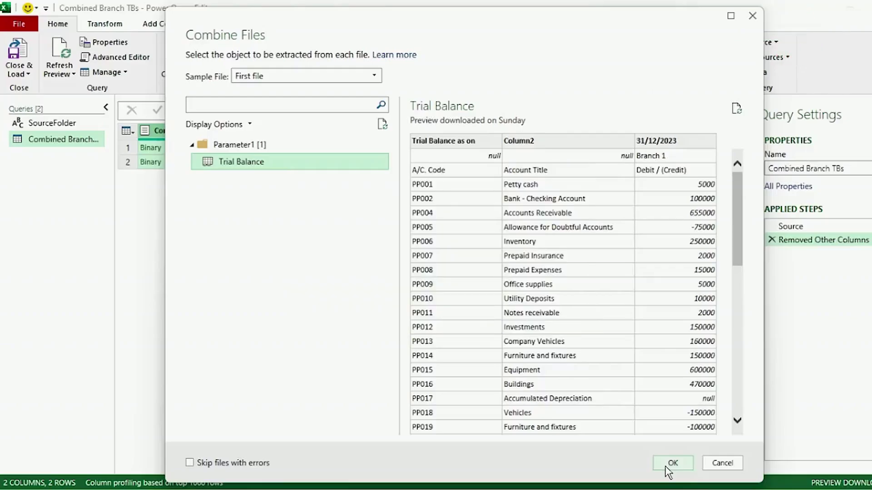
pyautogui.click(672, 463)
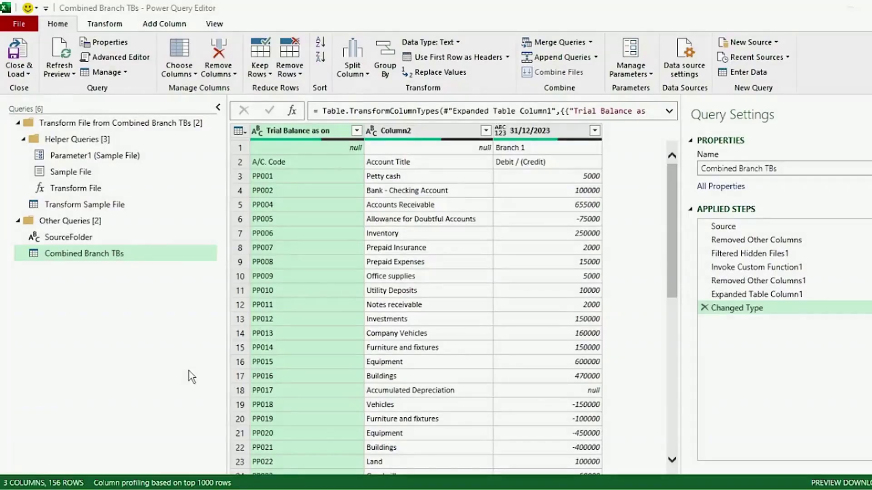
# Step: Delete the Changed Type step and filter Branch 1 and Branch 2 label rows out of 31/12/2023
pyautogui.click(704, 307)
pyautogui.press('Right')
pyautogui.press('Right')
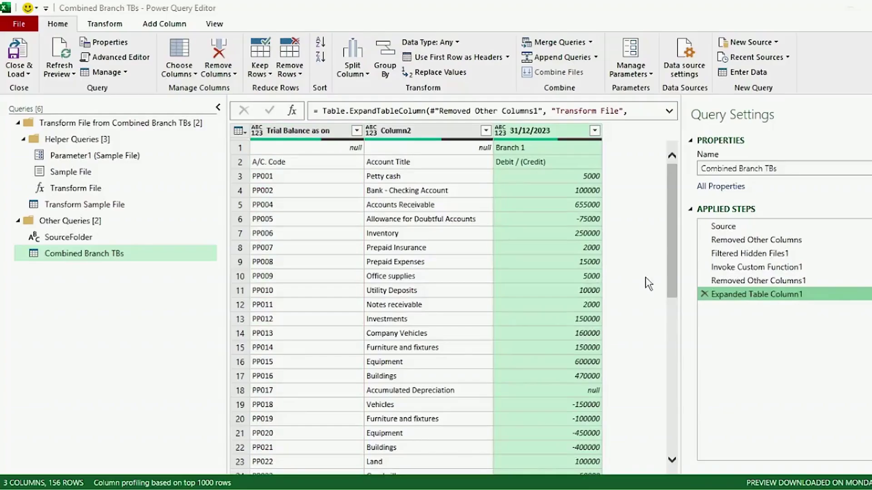
pyautogui.scroll(-15, 648, 284)
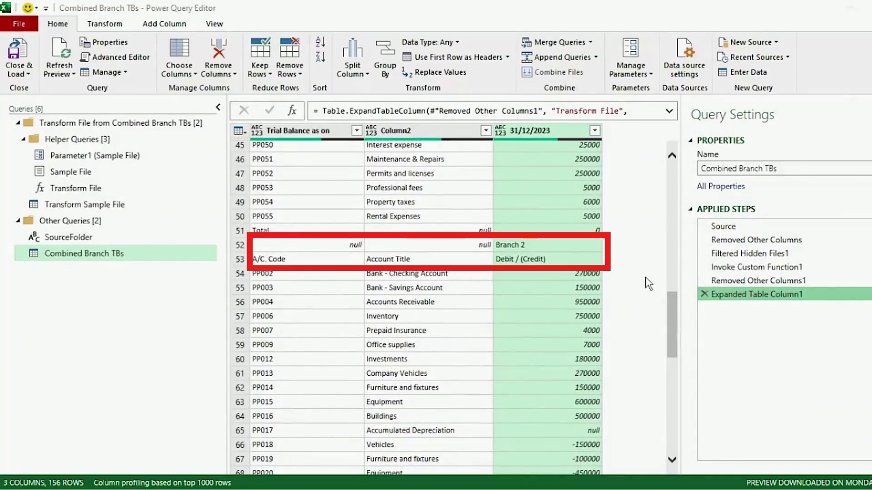
pyautogui.click(594, 130)
pyautogui.moveTo(585, 299); pyautogui.dragTo(585, 411)
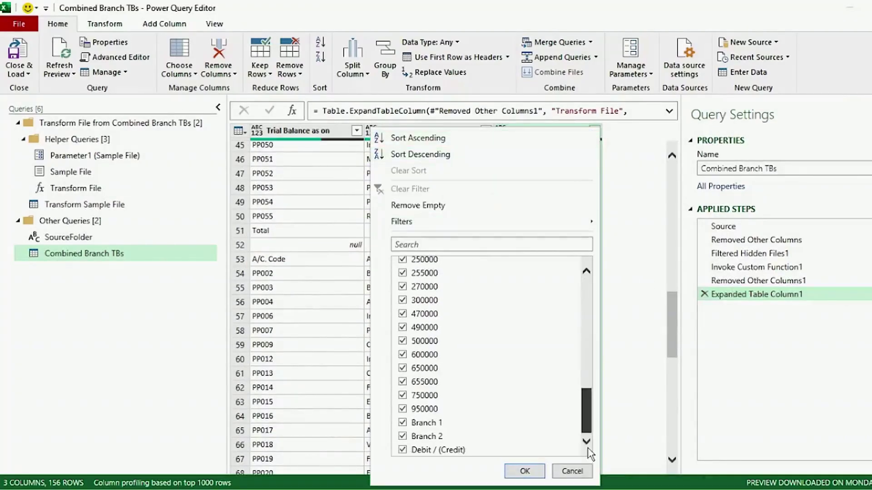
pyautogui.click(425, 424)
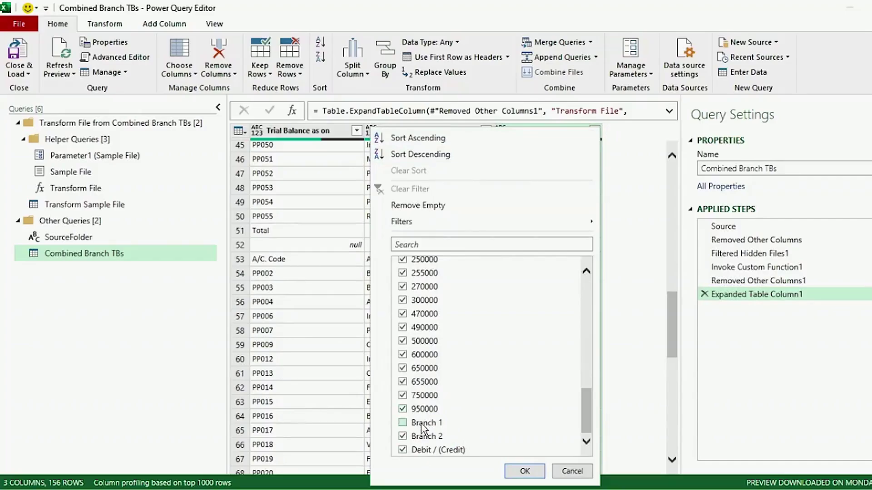
pyautogui.click(425, 437)
pyautogui.click(525, 471)
# Step: Promote headers, then delete the Changed Type, Promoted Headers and Filtered Rows steps to end at Expanded Table Column1
pyautogui.click(238, 131)
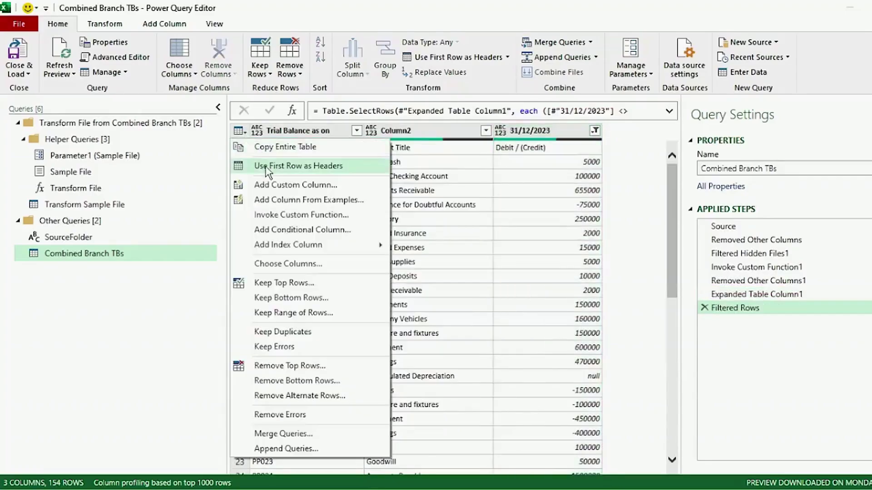
pyautogui.click(263, 159)
pyautogui.click(270, 176)
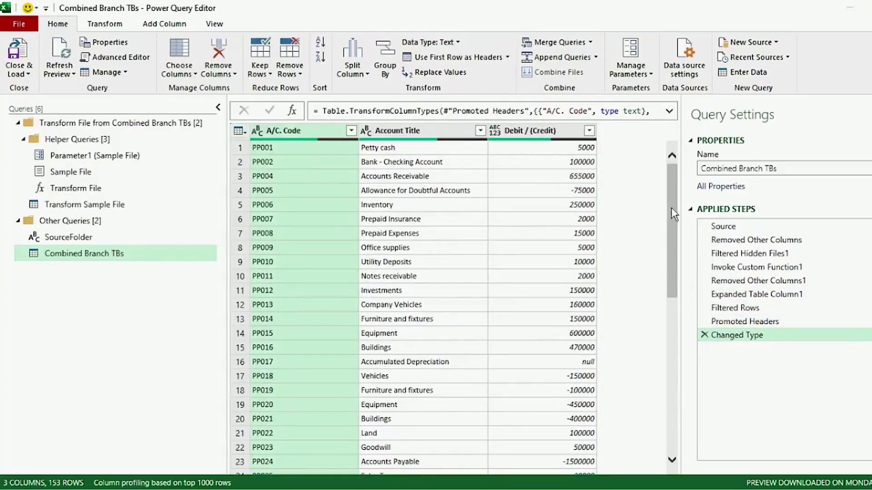
pyautogui.moveTo(671, 208); pyautogui.dragTo(652, 364)
pyautogui.scroll(3, 643, 295)
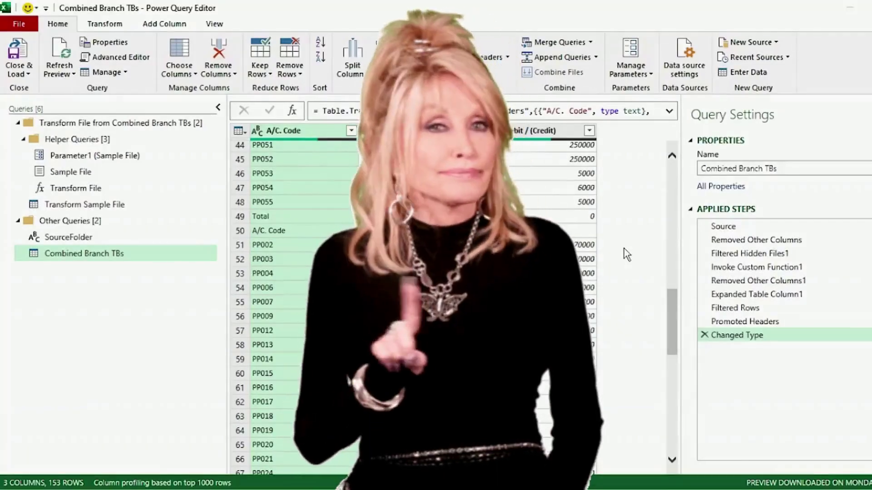
pyautogui.scroll(15, 626, 254)
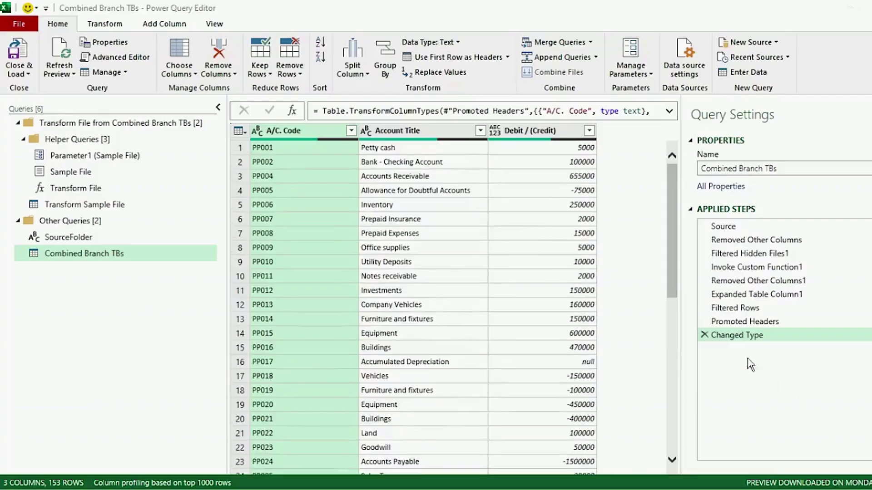
pyautogui.click(704, 334)
pyautogui.click(705, 321)
pyautogui.click(705, 307)
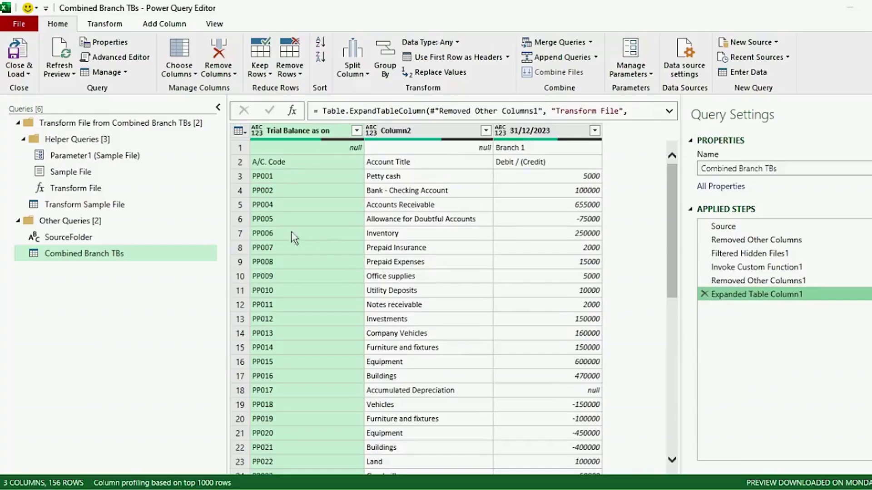
# Step: Select the Transform Sample File helper query in the Queries pane
pyautogui.click(113, 209)
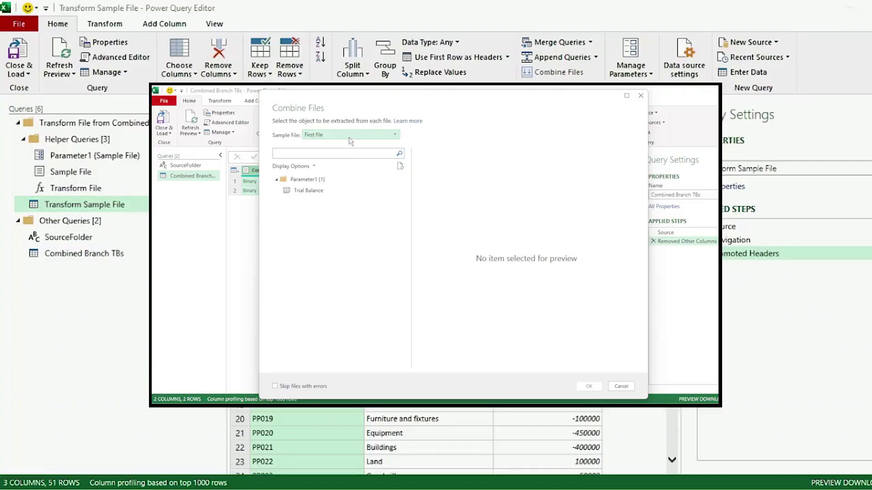
# Step: Delete the Promoted Headers step and remove the top 2 rows from the sample file
pyautogui.click(329, 194)
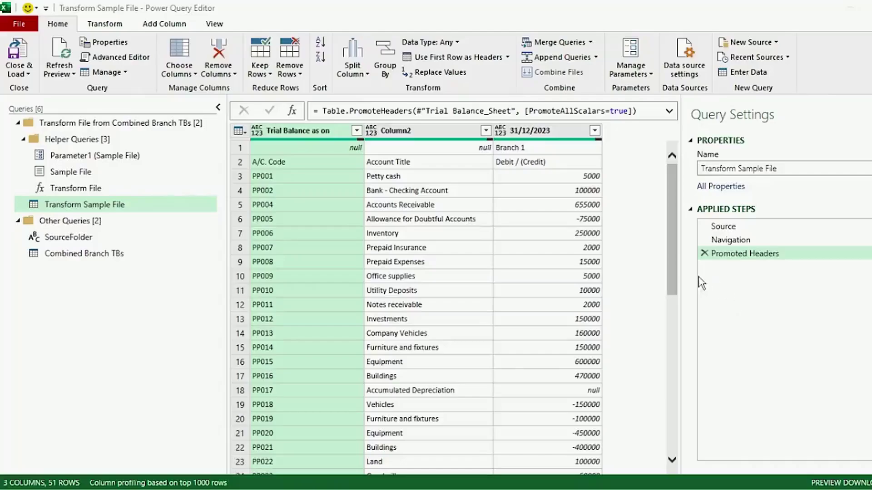
pyautogui.click(705, 253)
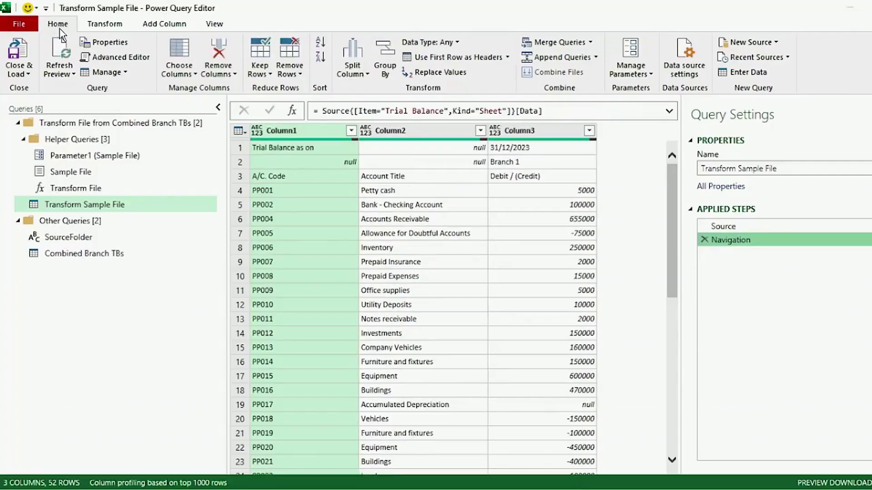
pyautogui.click(289, 68)
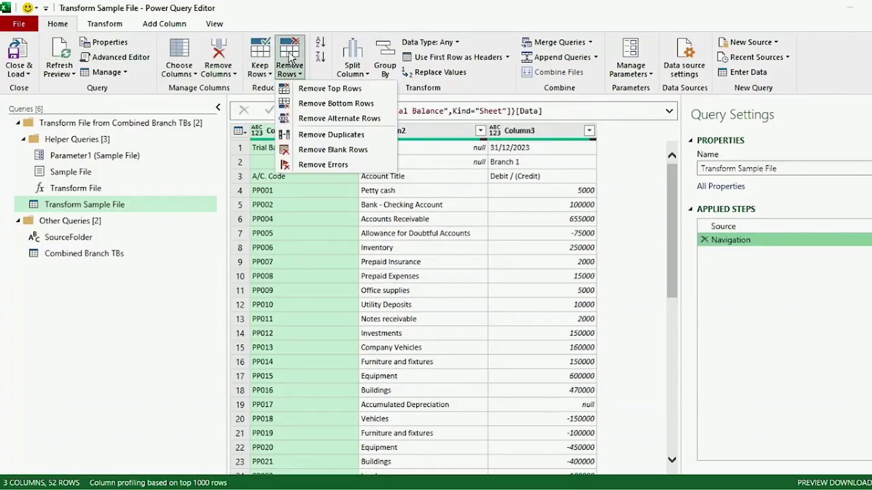
pyautogui.click(313, 94)
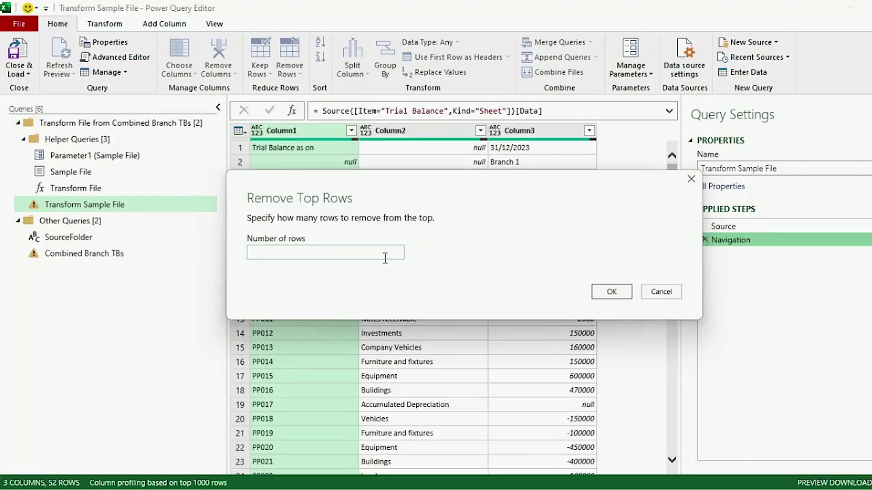
pyautogui.write('2')
pyautogui.click(610, 292)
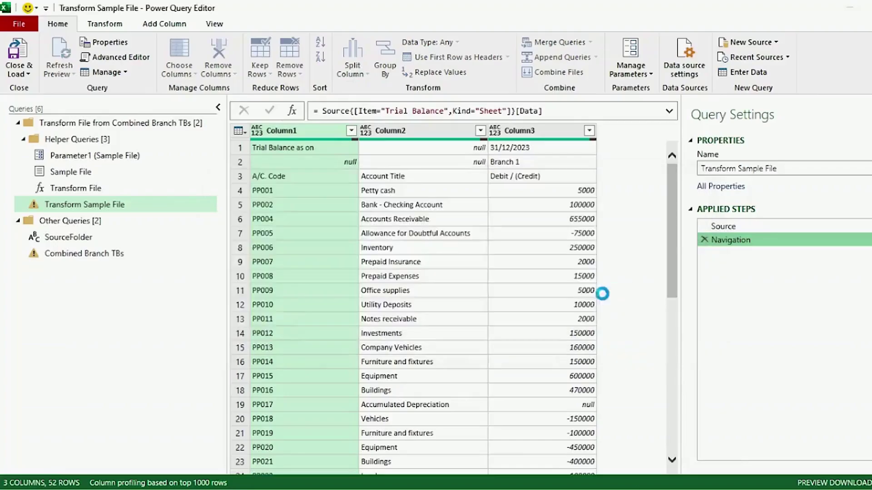
# Step: Promote the first row to A/C. Code, Account Title, Debit / (Credit) headers and delete Changed Type
pyautogui.click(240, 132)
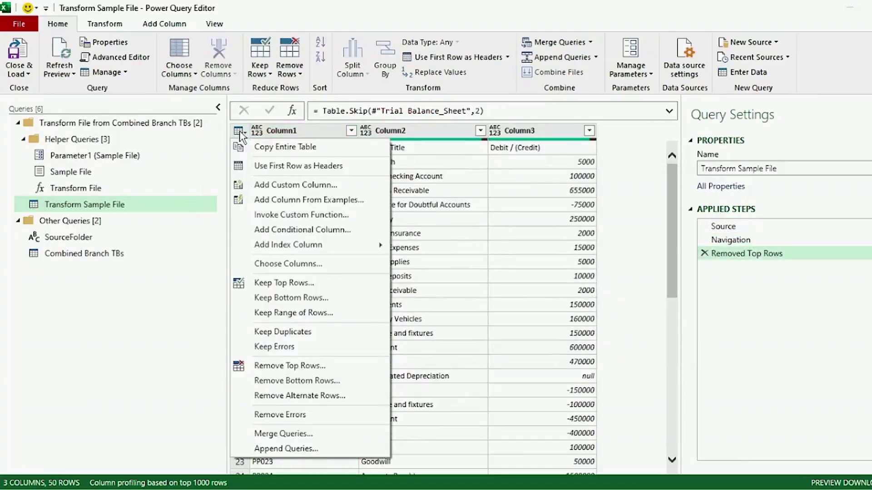
pyautogui.click(265, 168)
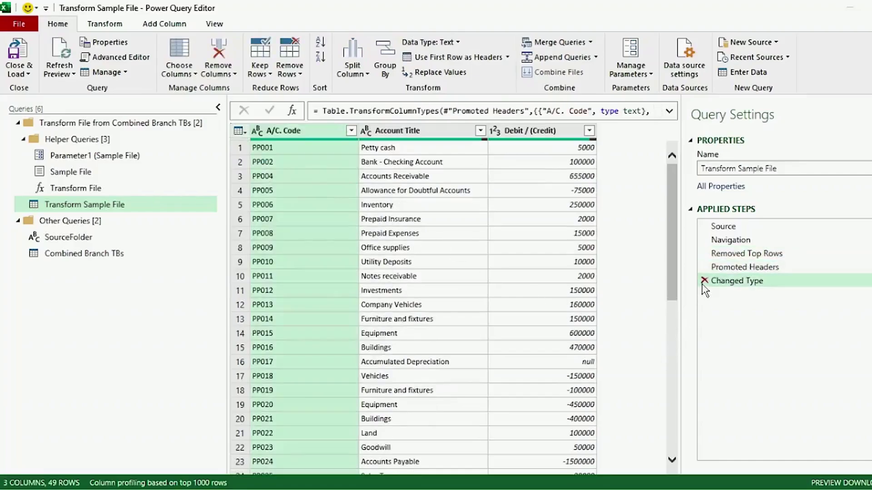
pyautogui.click(705, 281)
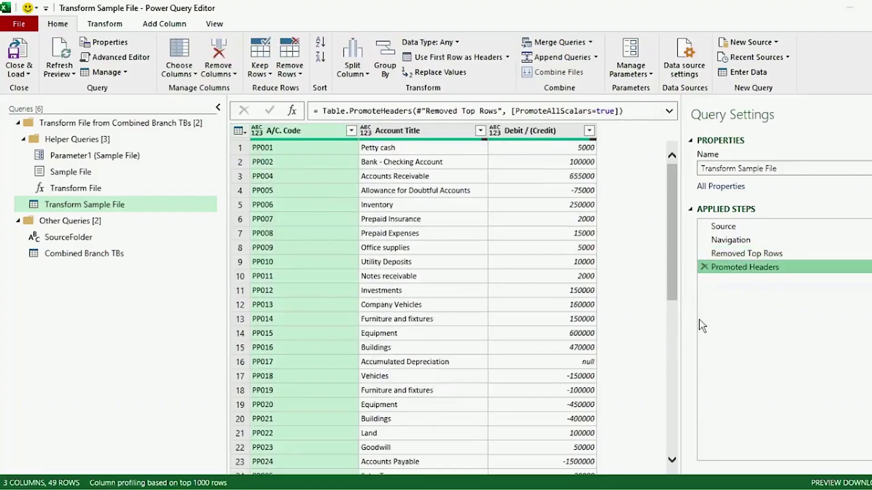
# Step: Filter A/C. Code to rows beginning with 'PP'
pyautogui.click(350, 130)
pyautogui.moveTo(345, 254); pyautogui.dragTo(345, 377)
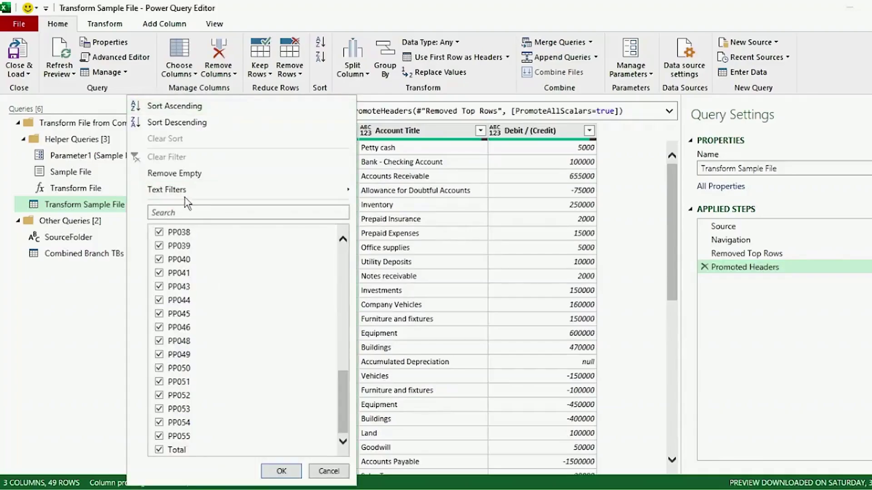
pyautogui.click(194, 193)
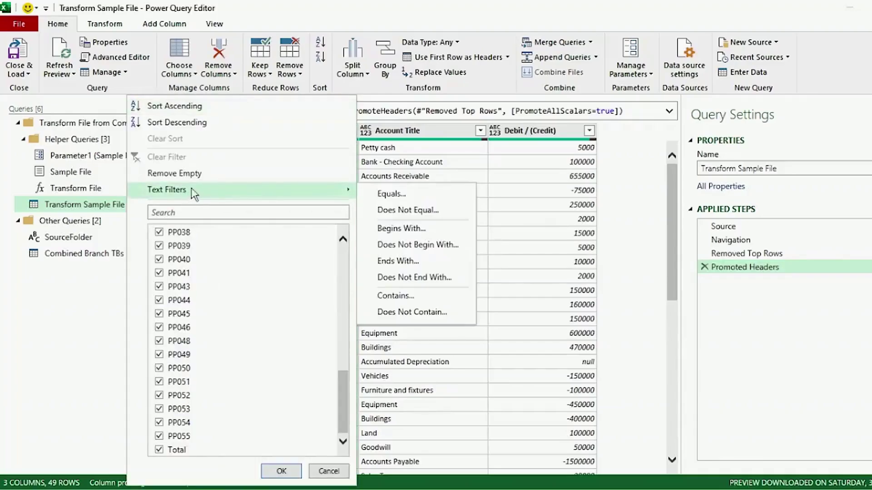
pyautogui.click(401, 231)
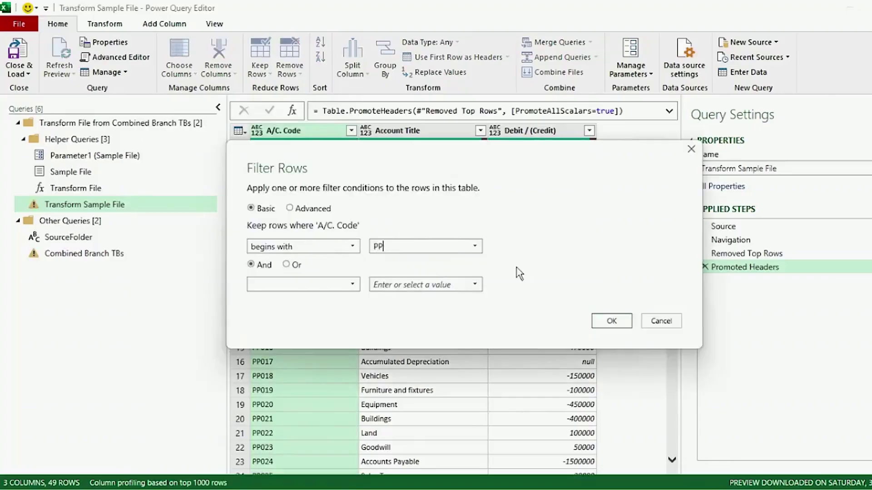
pyautogui.click(614, 321)
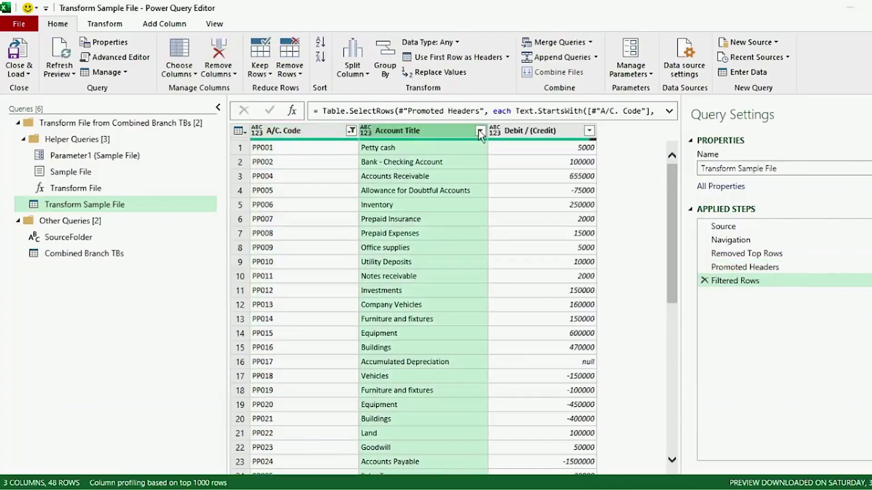
# Step: Start an advanced Account Title filter excluding Accumulated Depreciation
pyautogui.click(480, 131)
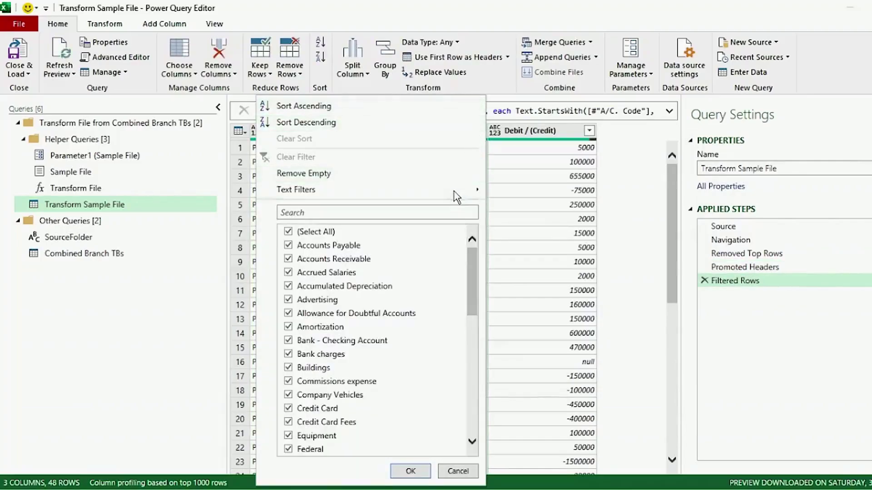
pyautogui.moveTo(457, 196)
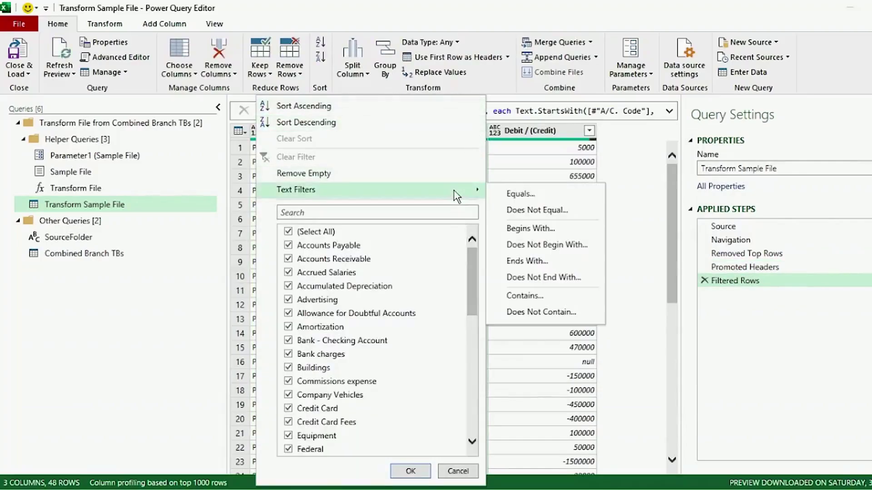
pyautogui.click(527, 211)
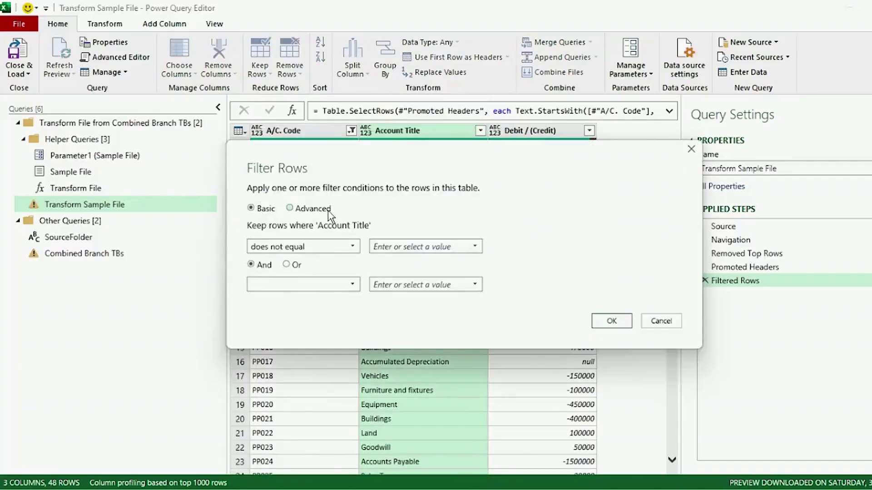
pyautogui.click(327, 210)
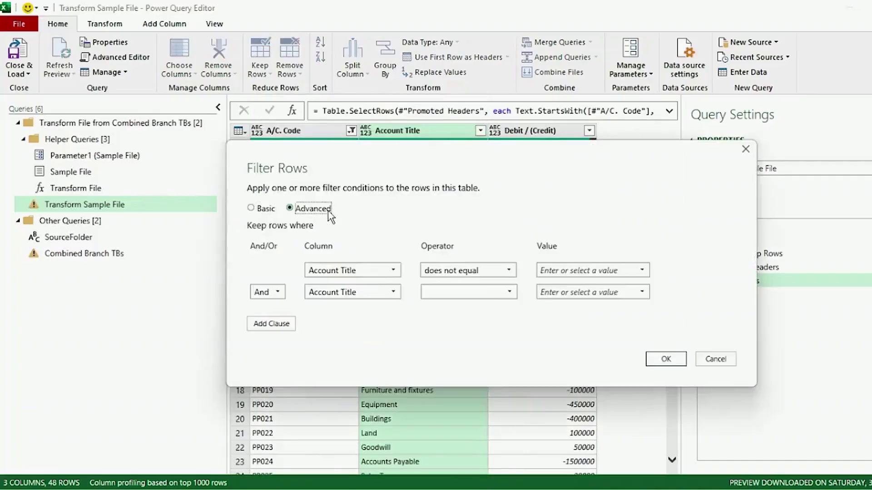
pyautogui.click(642, 270)
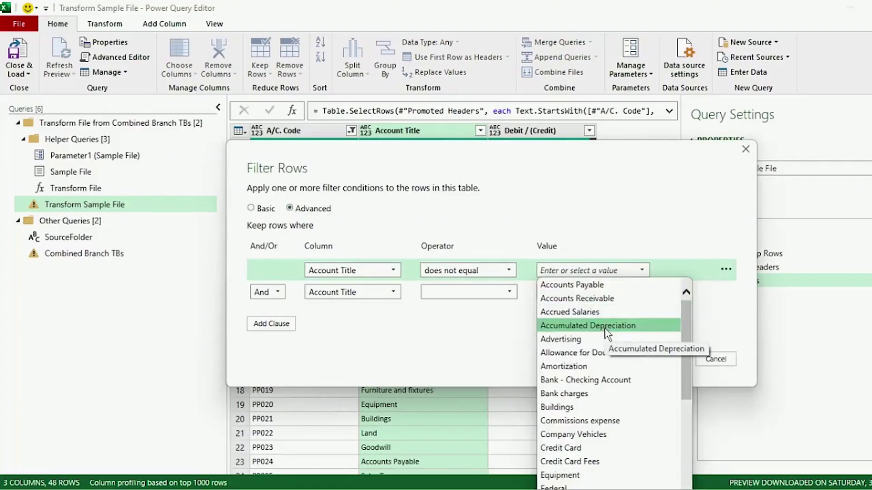
pyautogui.click(606, 326)
# Step: Add Does Not Equal conditions for Revenue and Withholding Taxes and apply the filter
pyautogui.click(467, 292)
pyautogui.click(467, 323)
pyautogui.click(641, 292)
pyautogui.scroll(-5, 627, 239)
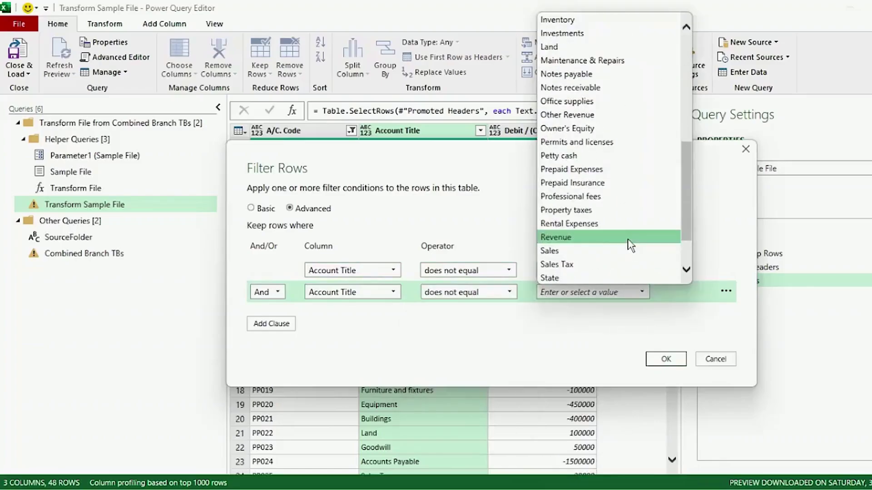
pyautogui.click(628, 238)
pyautogui.click(289, 326)
pyautogui.click(642, 314)
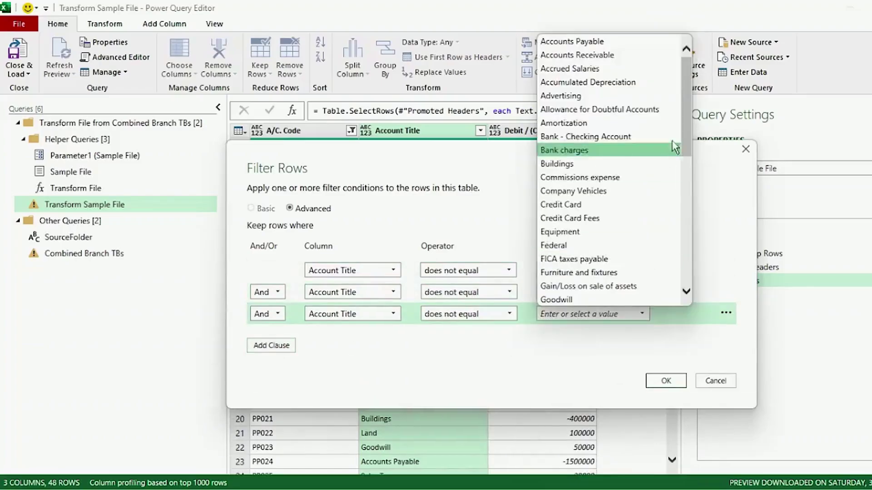
pyautogui.moveTo(683, 150); pyautogui.dragTo(667, 278)
pyautogui.click(628, 296)
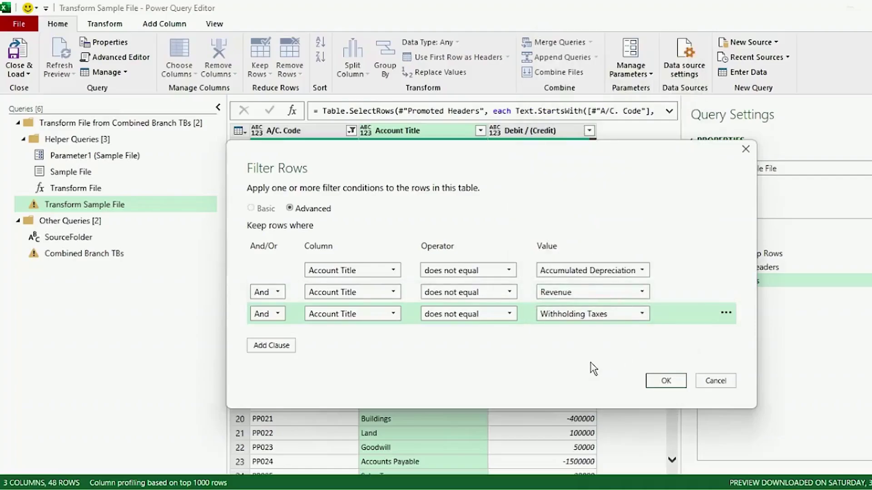
pyautogui.click(666, 382)
pyautogui.click(326, 130)
# Step: Detect and set data types for all columns of the sample file query
pyautogui.hotkey('ctrl', 'a')
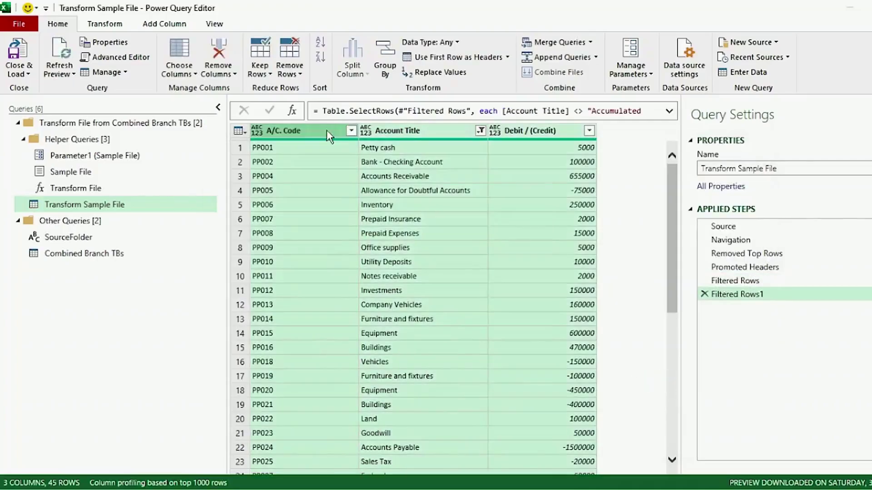
pyautogui.click(113, 25)
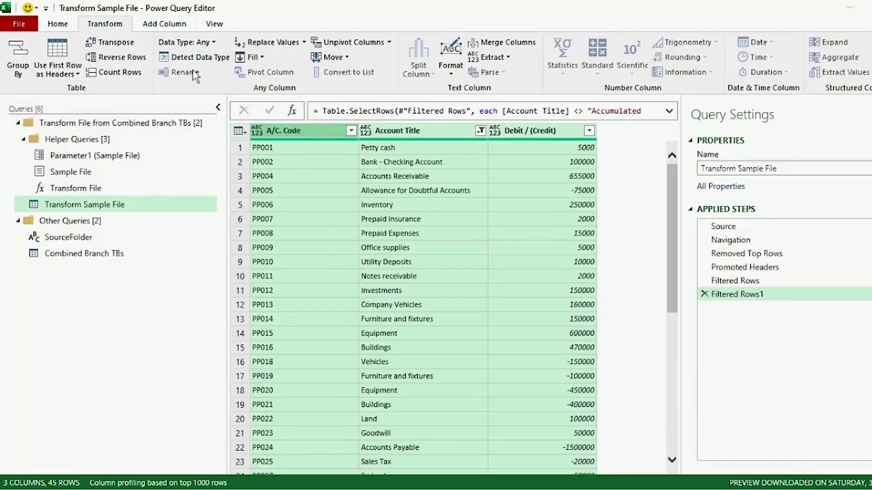
pyautogui.click(200, 58)
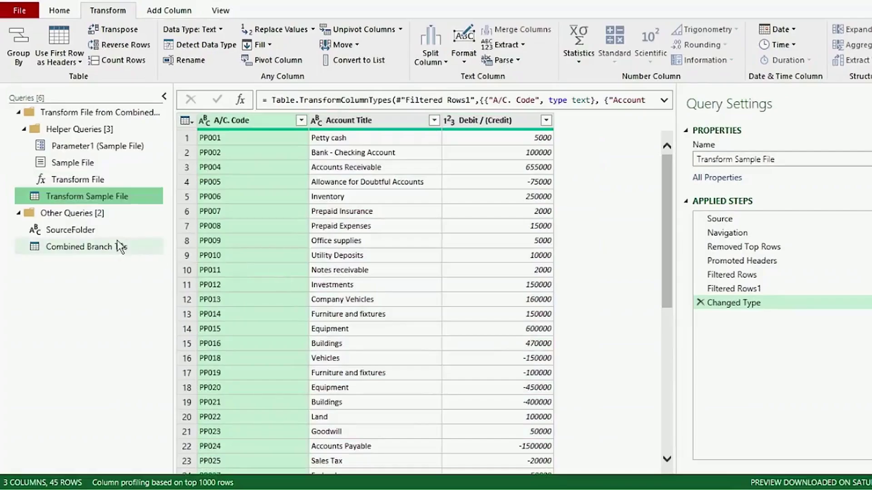
# Step: Switch to the Combined Branch TBs query at its Removed Other Columns1 step
pyautogui.click(111, 239)
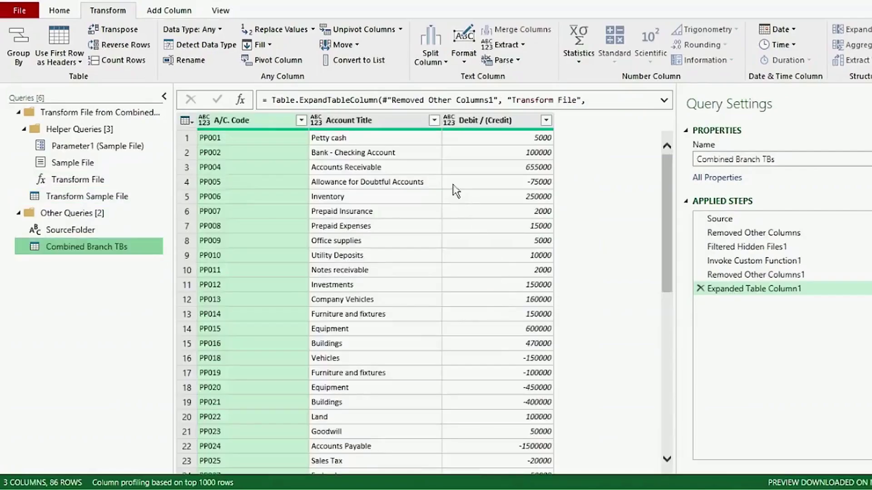
pyautogui.moveTo(668, 256)
pyautogui.mouseDown()
pyautogui.moveTo(666, 351)
pyautogui.moveTo(674, 249)
pyautogui.mouseUp()
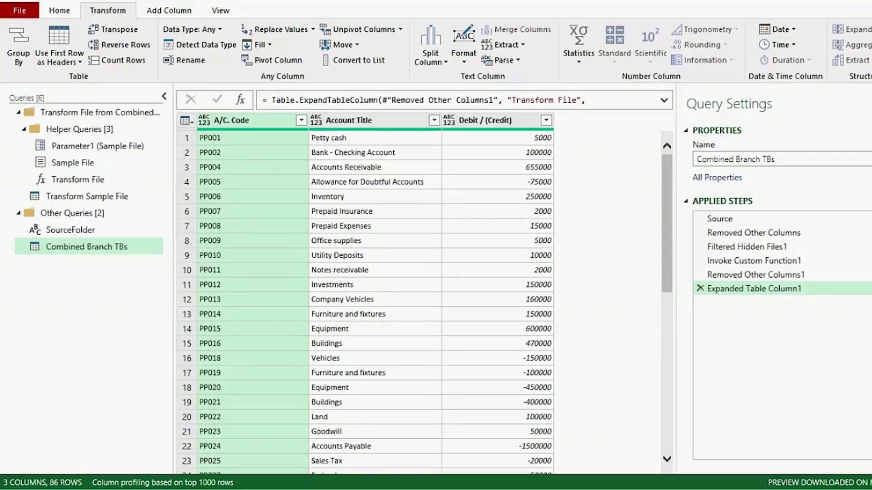
pyautogui.click(859, 275)
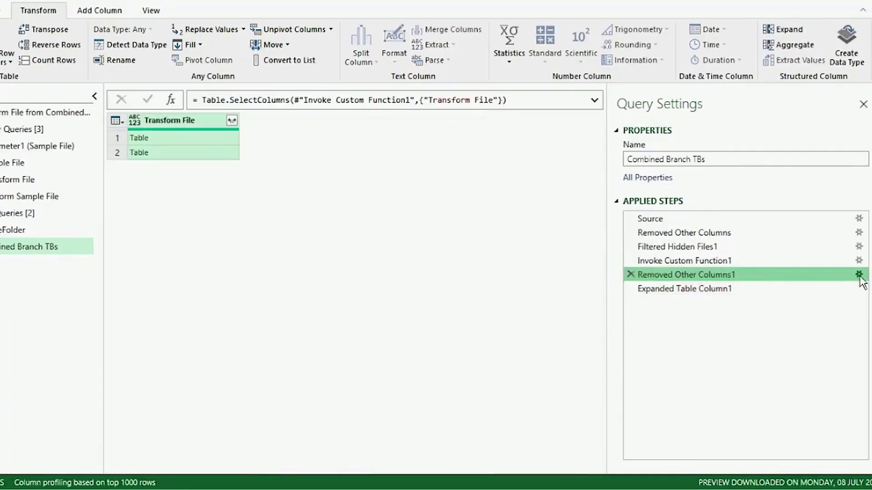
# Step: Edit Removed Other Columns1 to keep Name alongside Transform File, then view Expanded Table Column1
pyautogui.click(858, 274)
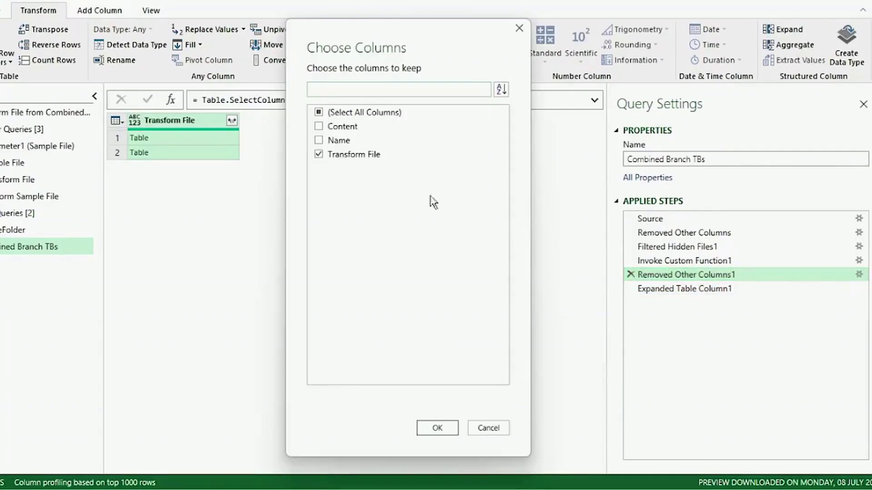
pyautogui.click(348, 145)
pyautogui.click(438, 427)
pyautogui.click(663, 289)
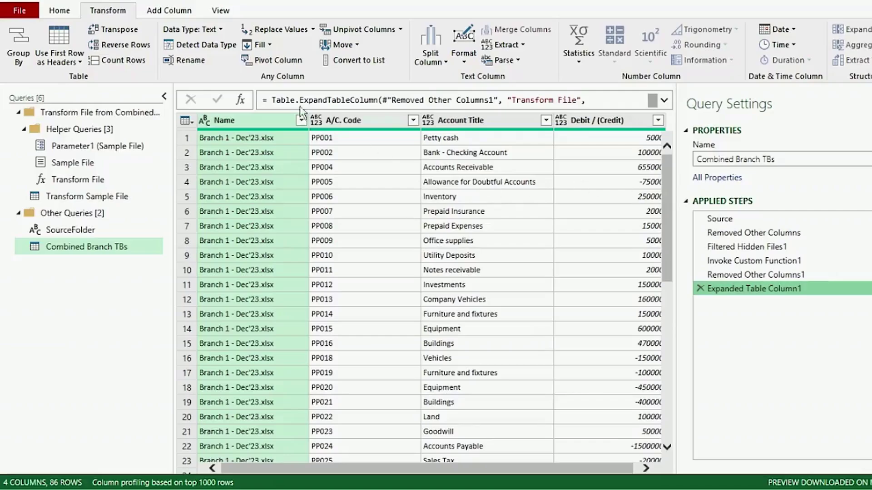
# Step: Replace '.xlsx' with nothing in the Name column, review the branch names, then Close & Load To
pyautogui.click(290, 29)
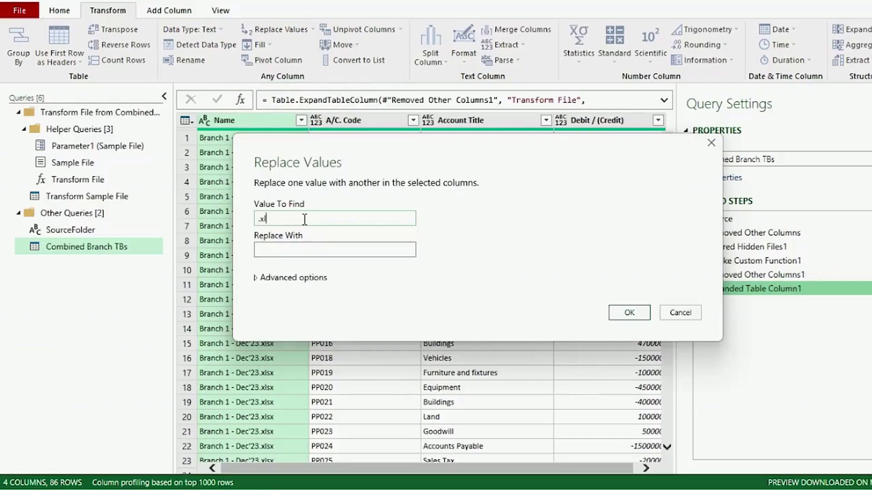
pyautogui.click(632, 317)
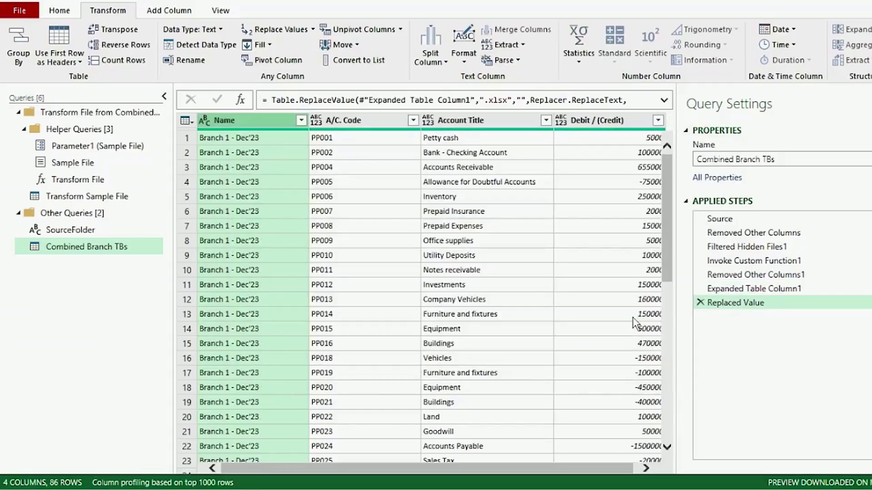
pyautogui.click(300, 121)
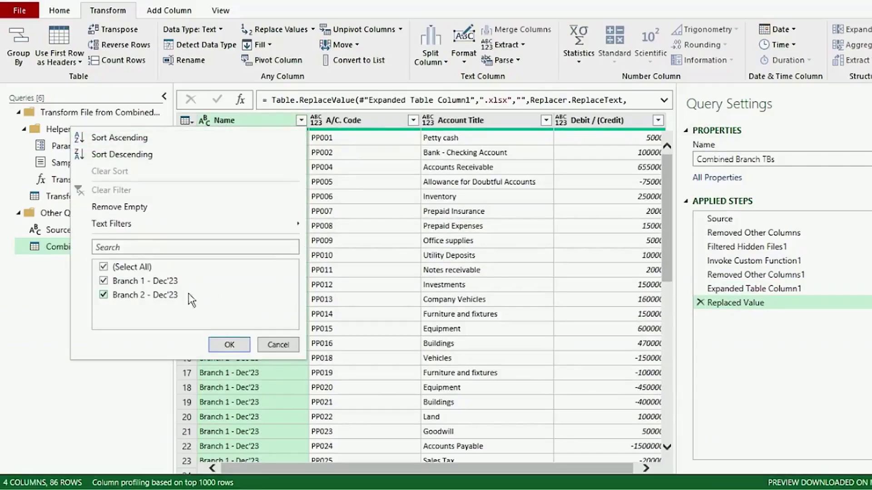
pyautogui.click(136, 408)
pyautogui.click(19, 10)
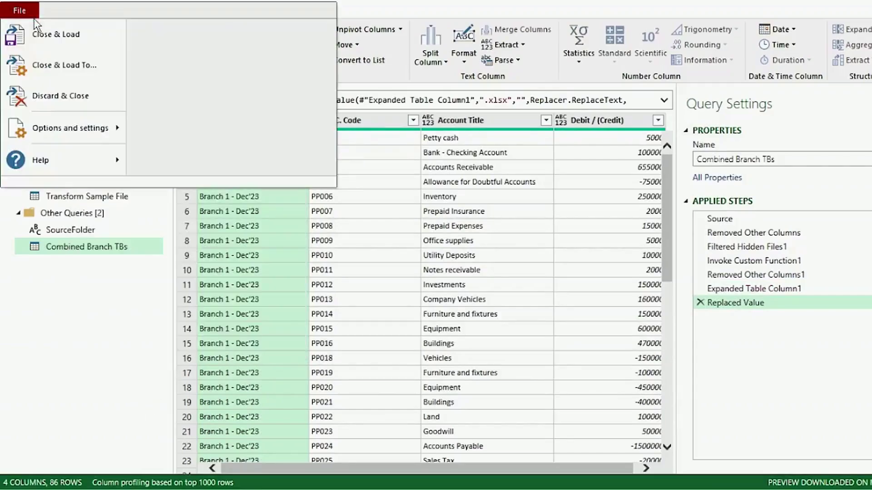
pyautogui.click(52, 75)
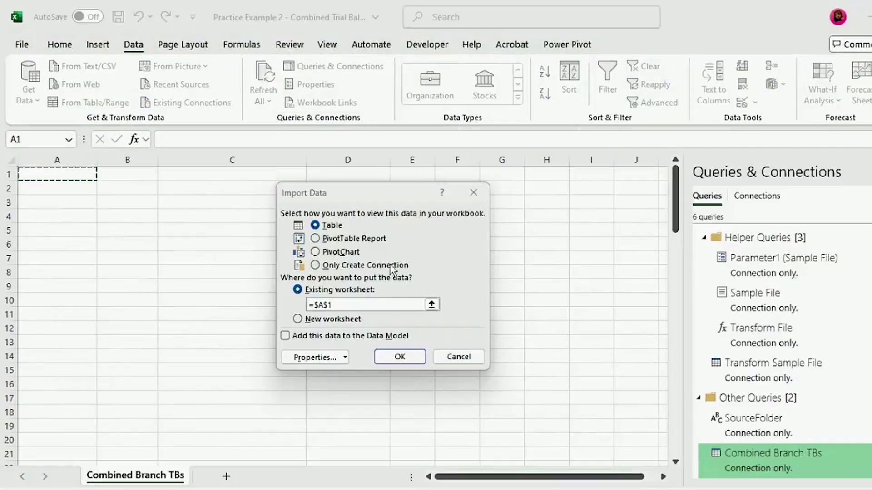
# Step: Load as a PivotTable with A/C. Code and Account Title rows, branch Name columns, Debit / (Credit) values
pyautogui.click(316, 239)
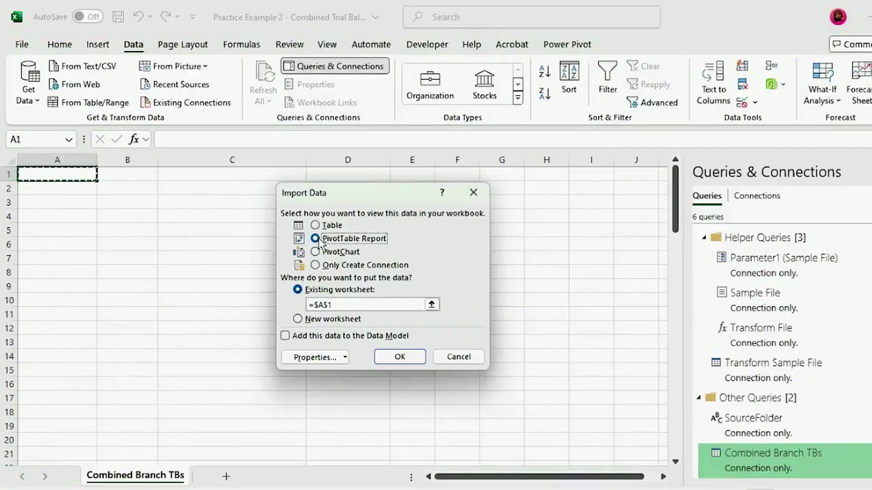
pyautogui.click(399, 357)
pyautogui.moveTo(608, 252); pyautogui.dragTo(749, 359)
pyautogui.moveTo(621, 268); pyautogui.dragTo(749, 364)
pyautogui.moveTo(616, 281); pyautogui.dragTo(750, 420)
pyautogui.moveTo(599, 296); pyautogui.dragTo(749, 293)
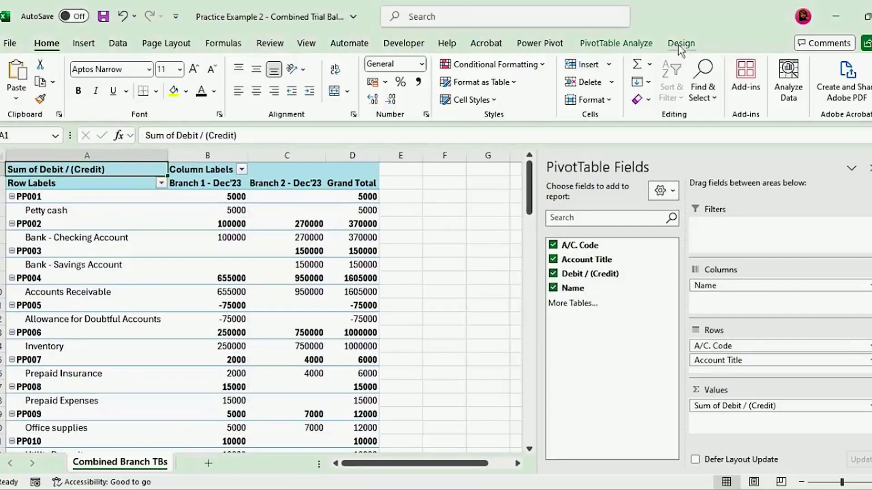
# Step: Give the pivot a plain style, tabular layout, and no subtotals or grand totals
pyautogui.click(681, 43)
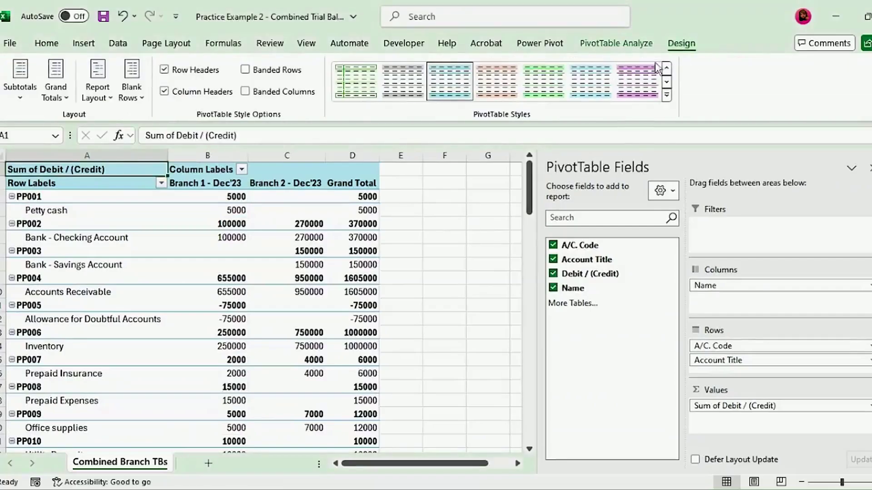
pyautogui.click(355, 80)
pyautogui.click(97, 91)
pyautogui.click(154, 177)
pyautogui.click(20, 86)
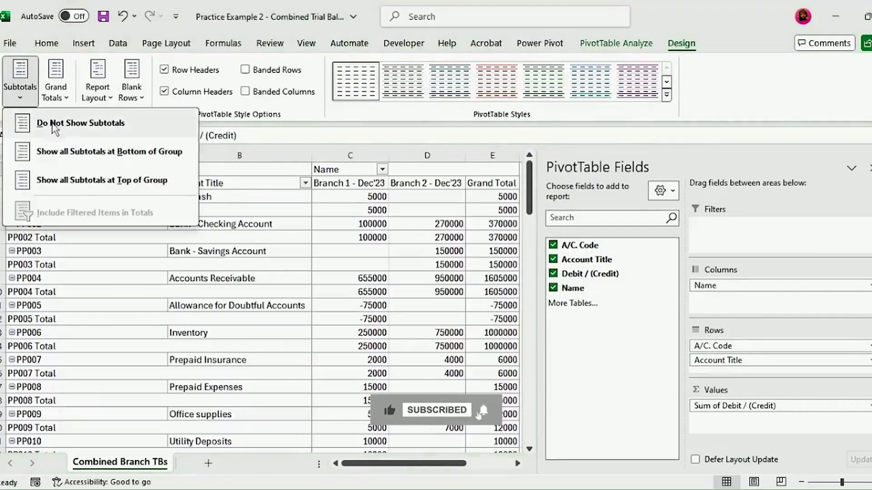
pyautogui.click(69, 121)
pyautogui.click(56, 86)
pyautogui.click(117, 123)
# Step: Rename the header 'Trial Balance by Branch', hide expand/collapse buttons, and refresh the pivot
pyautogui.doubleClick(115, 168)
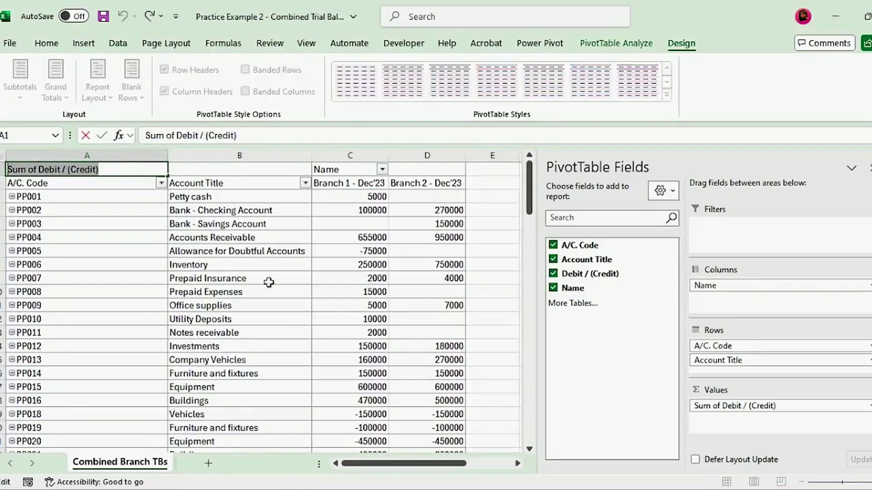
pyautogui.write('Trial Balance by Branch')
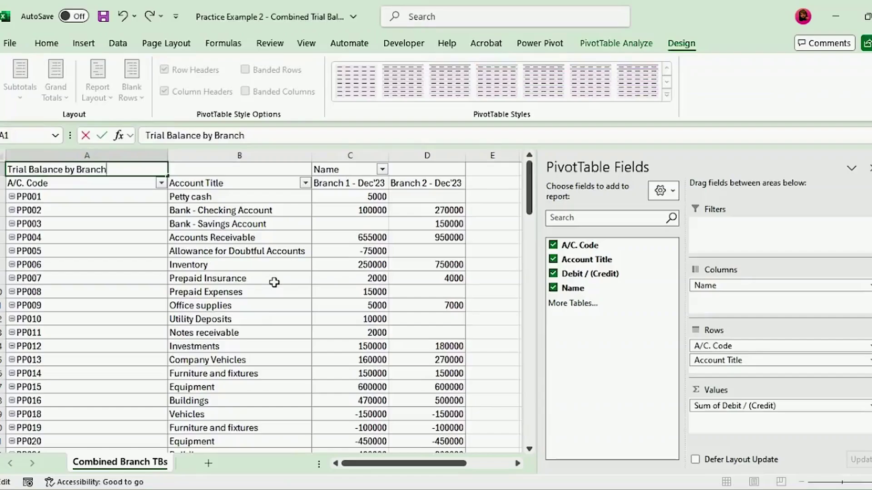
pyautogui.press('Return')
pyautogui.click(616, 43)
pyautogui.click(834, 82)
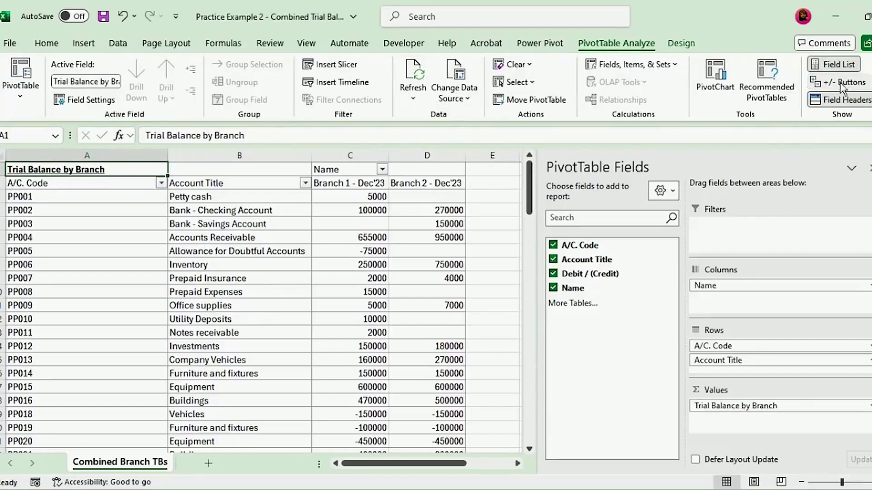
pyautogui.moveTo(104, 185); pyautogui.dragTo(459, 170)
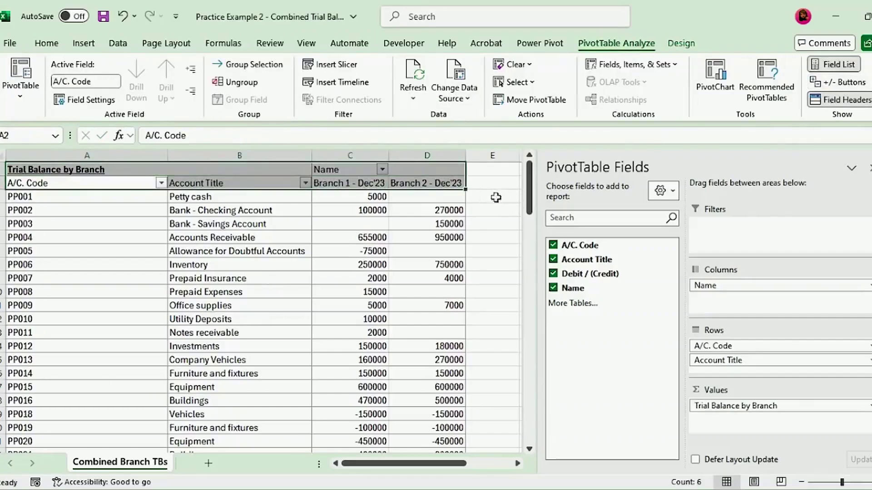
pyautogui.rightClick(277, 175)
pyautogui.click(318, 233)
pyautogui.click(488, 209)
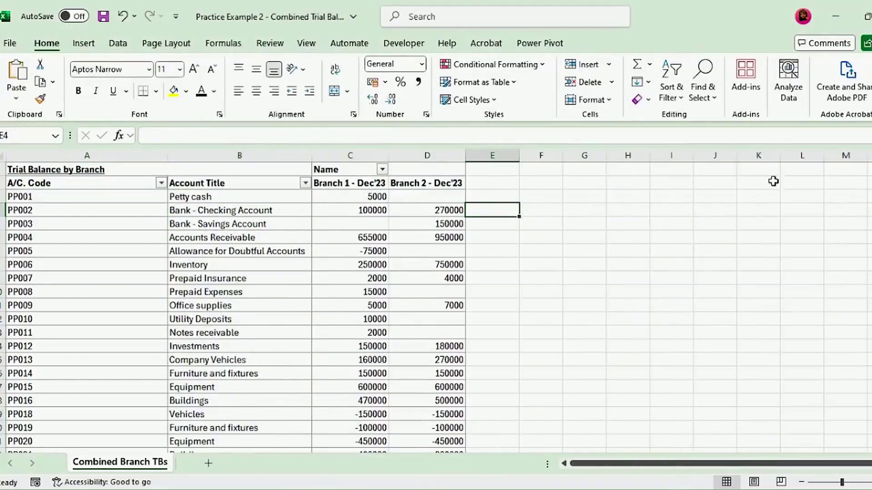
# Step: Paste the Branch 3 - Dec'23 file into the Branch Trial Balances folder
pyautogui.click(275, 447)
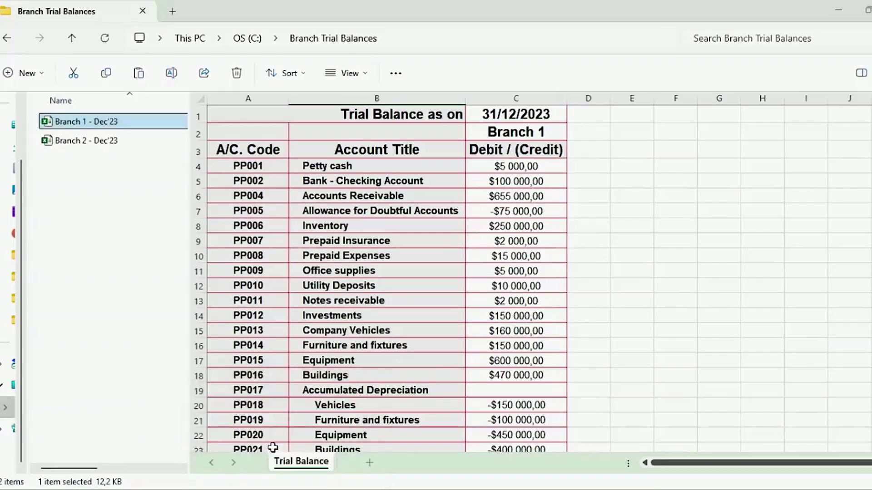
pyautogui.rightClick(62, 168)
pyautogui.click(61, 168)
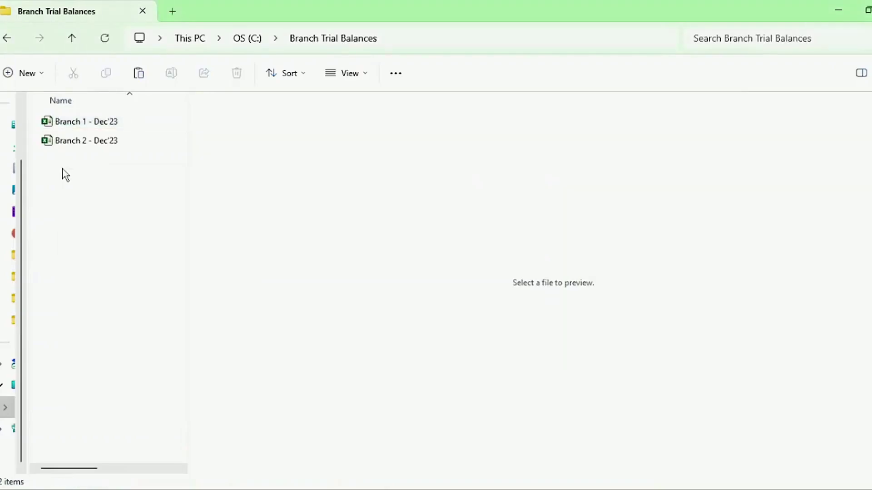
pyautogui.rightClick(61, 168)
pyautogui.click(85, 187)
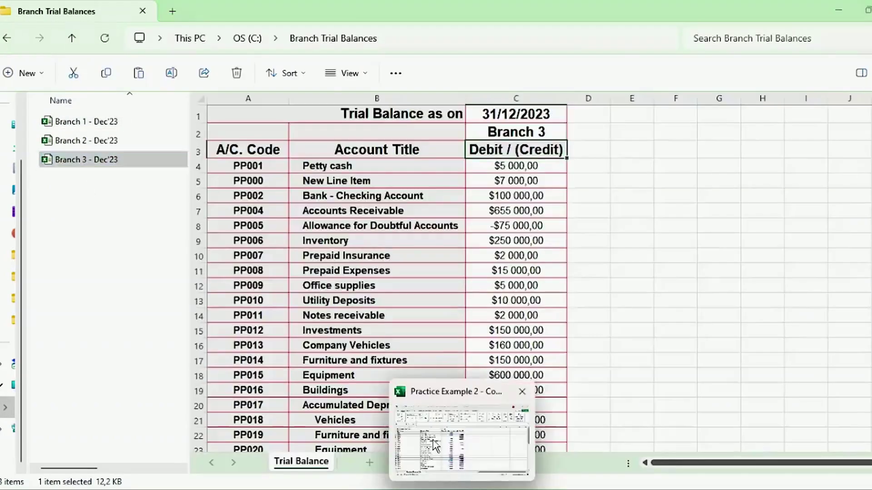
pyautogui.click(435, 446)
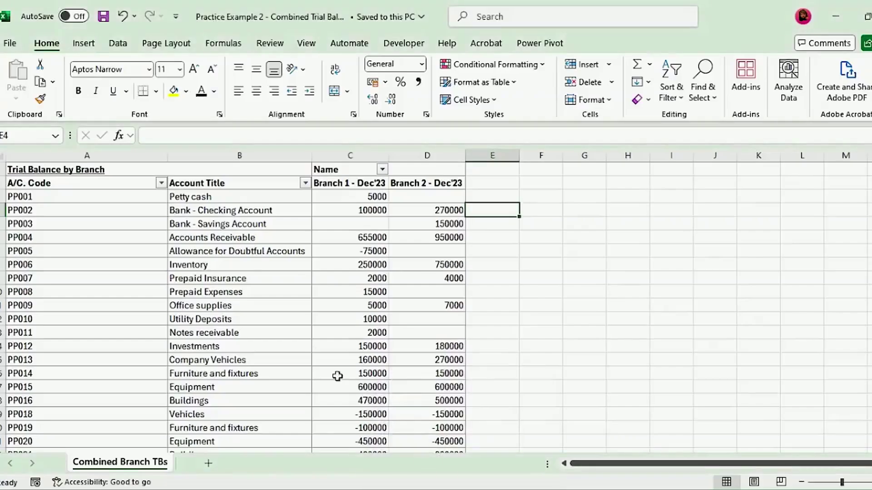
# Step: Refresh the pivot so the Branch 3 - Dec'23 column appears, and save the workbook
pyautogui.click(146, 237)
pyautogui.rightClick(146, 237)
pyautogui.click(186, 230)
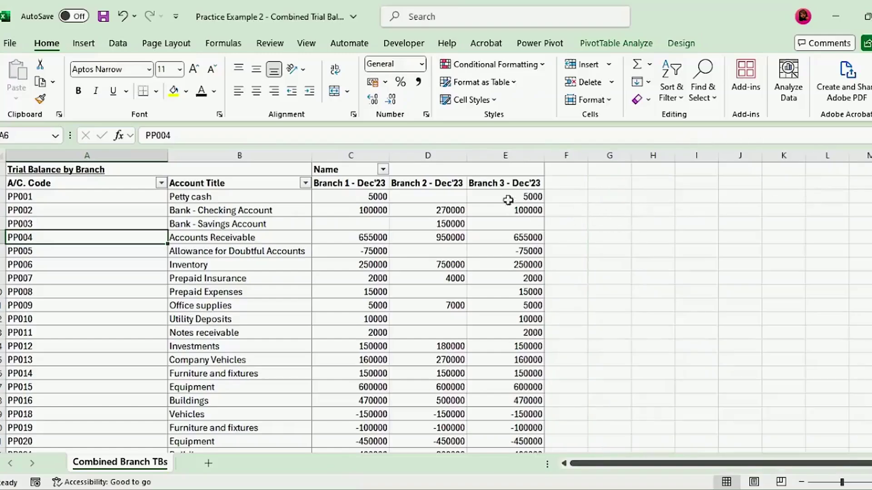
pyautogui.click(507, 186)
pyautogui.moveTo(869, 181); pyautogui.dragTo(869, 252)
pyautogui.hotkey('ctrl', 'Home')
pyautogui.hotkey('ctrl', 's')
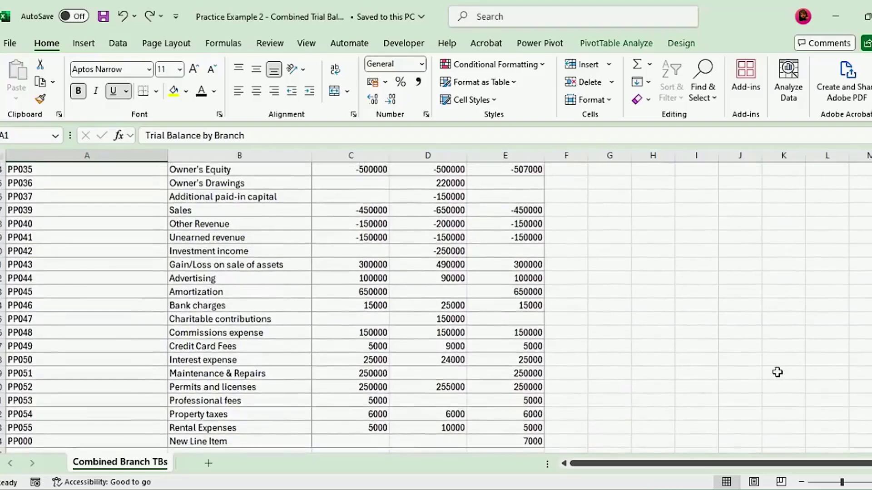
pyautogui.scroll(-1, 777, 372)
# Step: Add a SUM total in C55 over the Branch 1 column and fill it across to E55
pyautogui.click(368, 415)
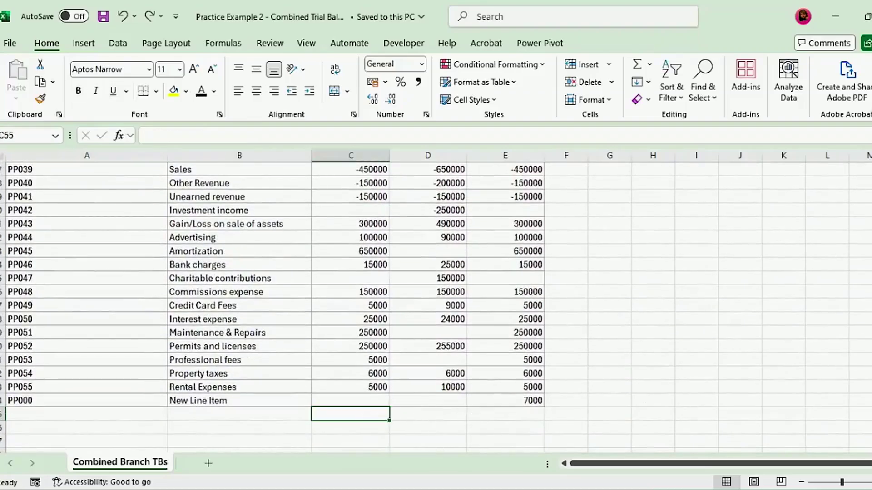
pyautogui.hotkey('alt', '=')
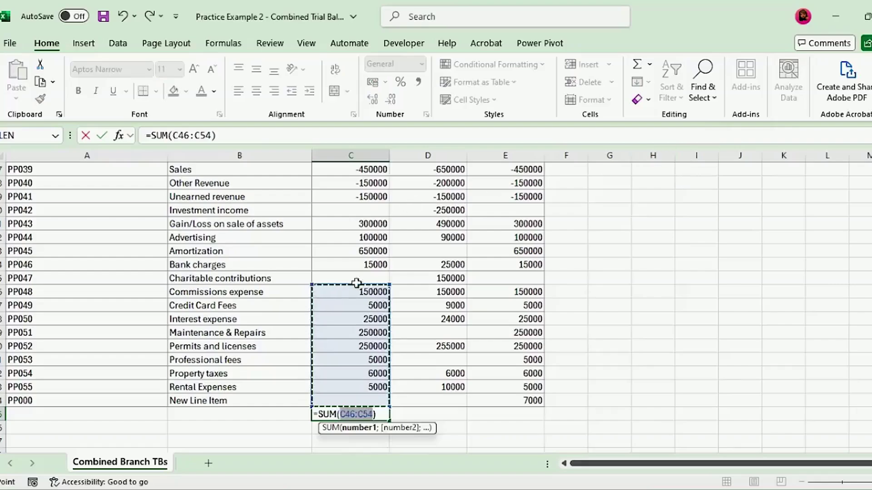
pyautogui.moveTo(310, 281); pyautogui.dragTo(331, 157)
pyautogui.press('Return')
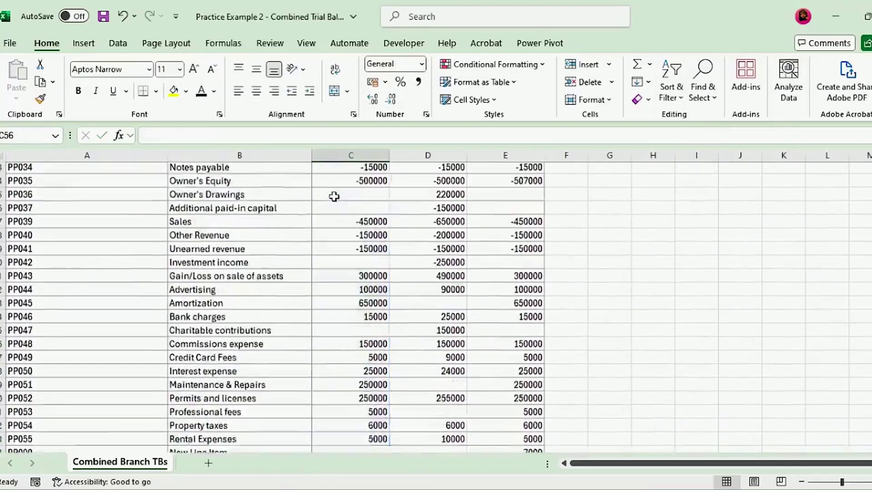
pyautogui.click(383, 343)
pyautogui.moveTo(389, 353); pyautogui.dragTo(558, 358)
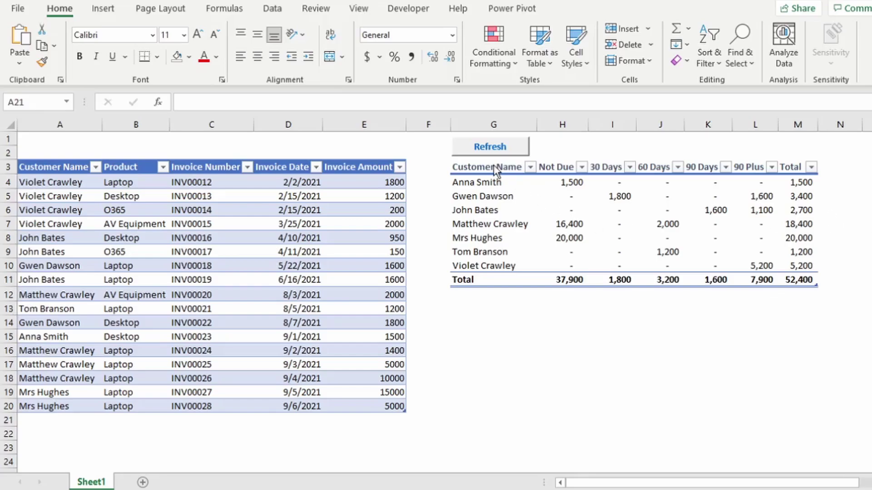
# Step: Paste invoices INV00029 and INV00030 at row 21 and refresh the ageing summary to 56,400
pyautogui.moveTo(492, 167); pyautogui.dragTo(806, 279)
pyautogui.click(36, 421)
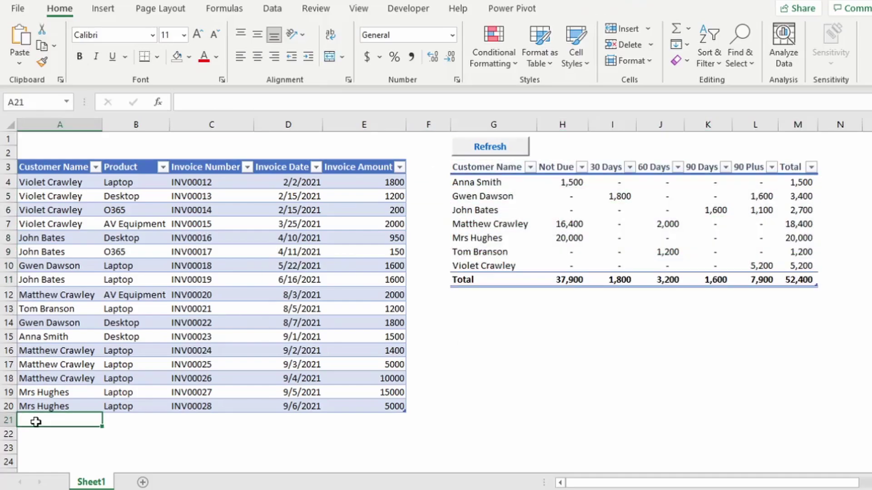
pyautogui.write('Lady Mary\tAV Equipment\tINV00029\t9/6/2021\t2500 Mr Carson\tDesktop\tINV00030\t9/6/2021\t1500')
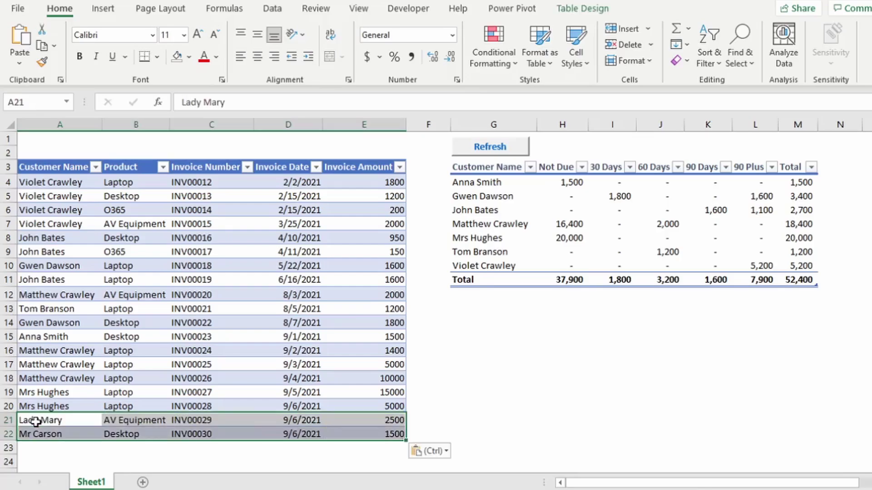
pyautogui.click(498, 152)
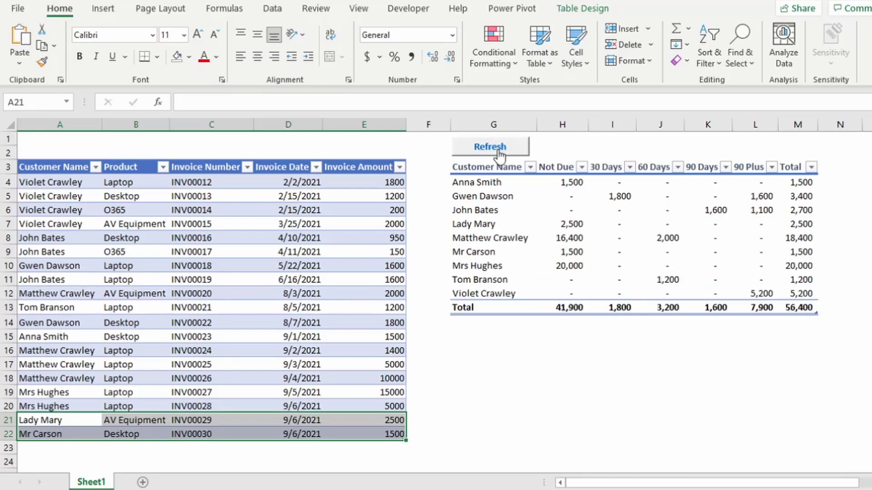